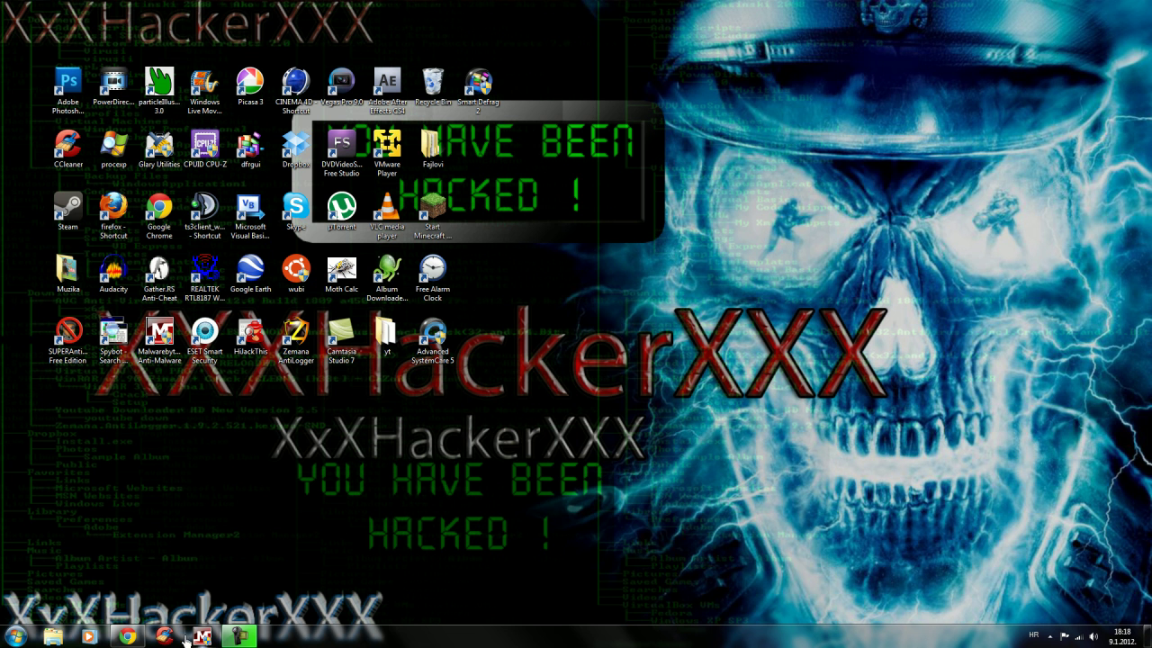
Step: In Chrome, download the Audacity 1.3.14 installer for Windows 2000/XP/Vista/7 from the beta download page and keep the file
{"action": "left_click", "coordinate": [131, 637]}
{"action": "left_click", "coordinate": [306, 8]}
{"action": "left_click", "coordinate": [366, 9]}
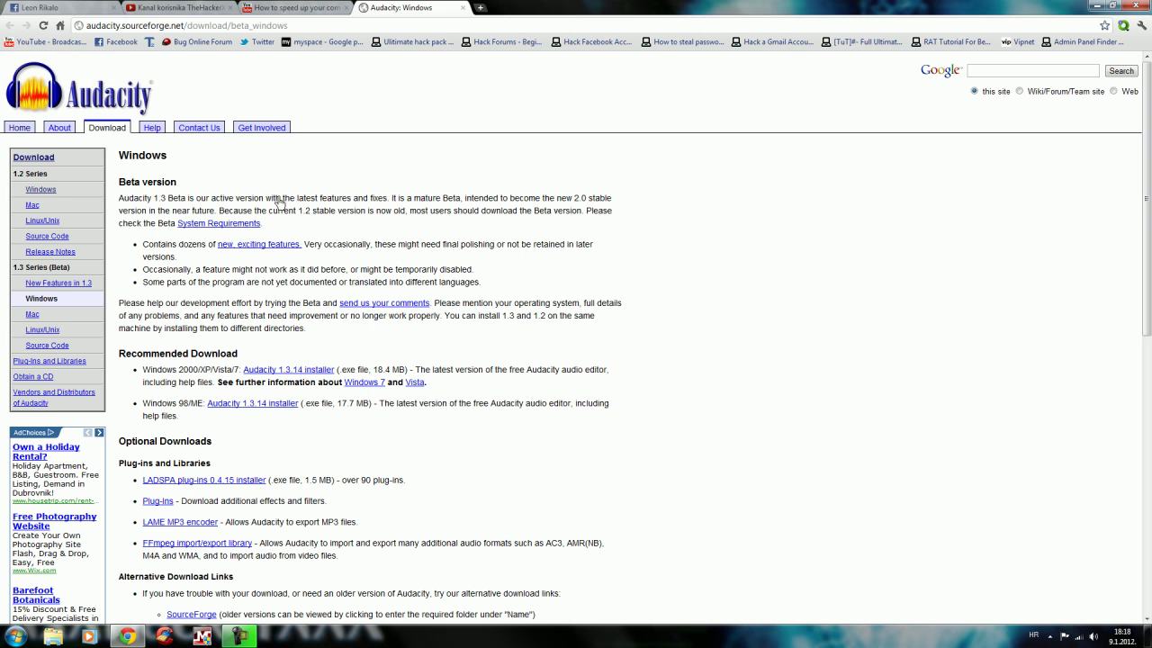
{"action": "left_click", "coordinate": [286, 371]}
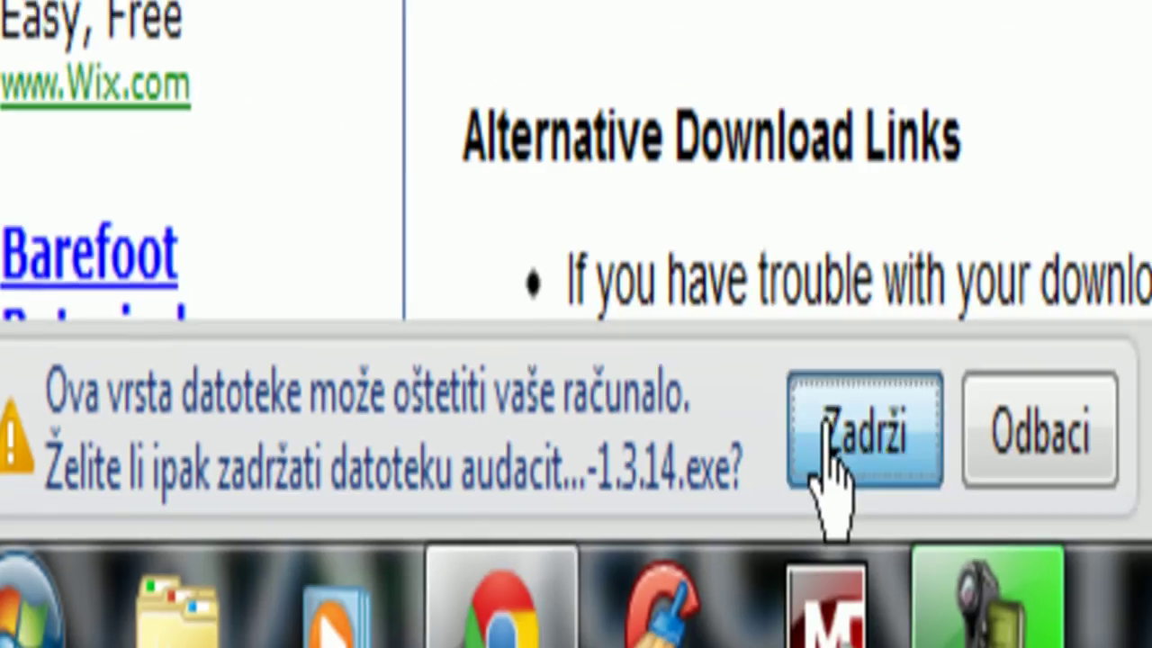
{"action": "left_click", "coordinate": [827, 429]}
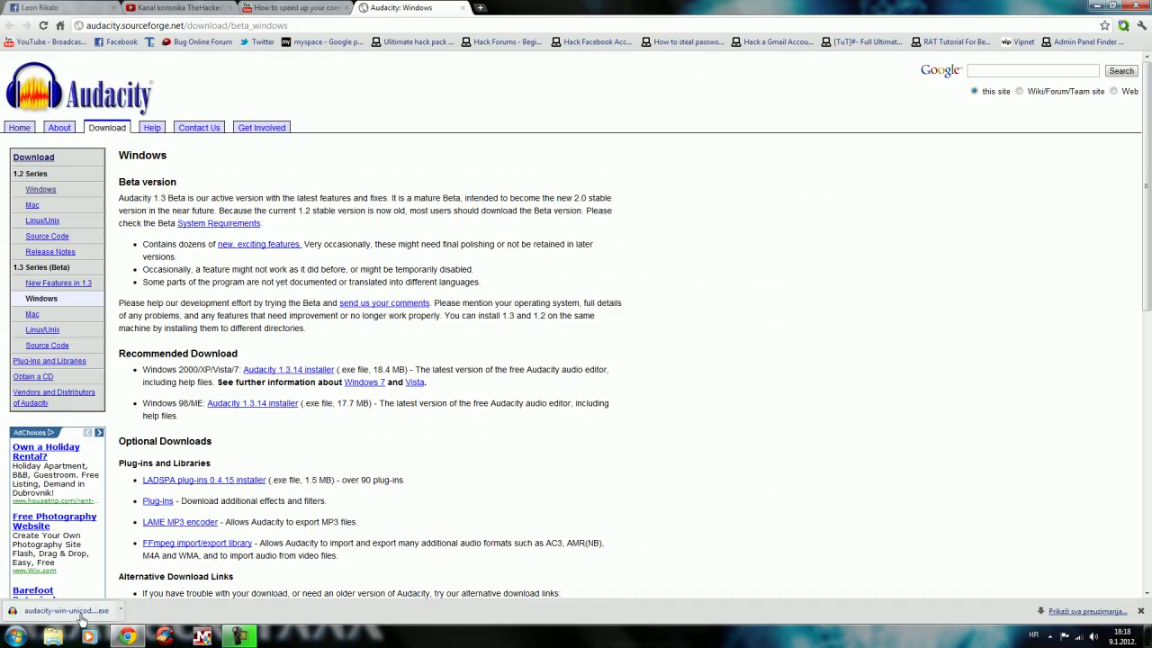
Step: Run the downloaded Audacity installer with English as the setup language and continue past the welcome page
{"action": "left_click", "coordinate": [81, 619]}
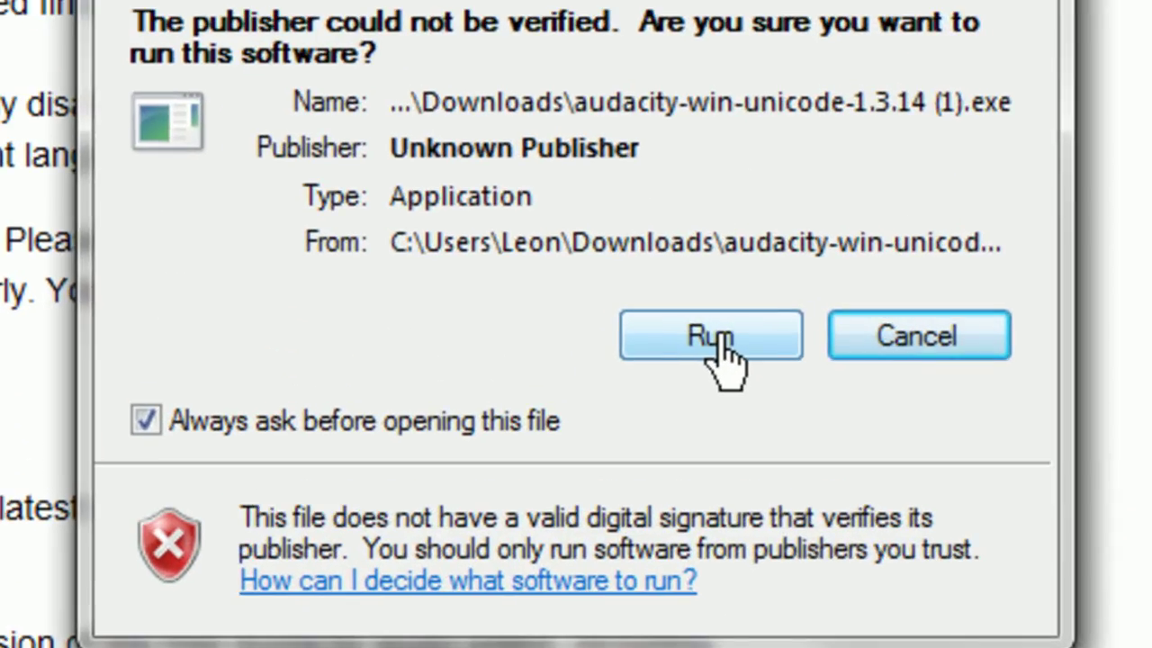
{"action": "left_click", "coordinate": [711, 336]}
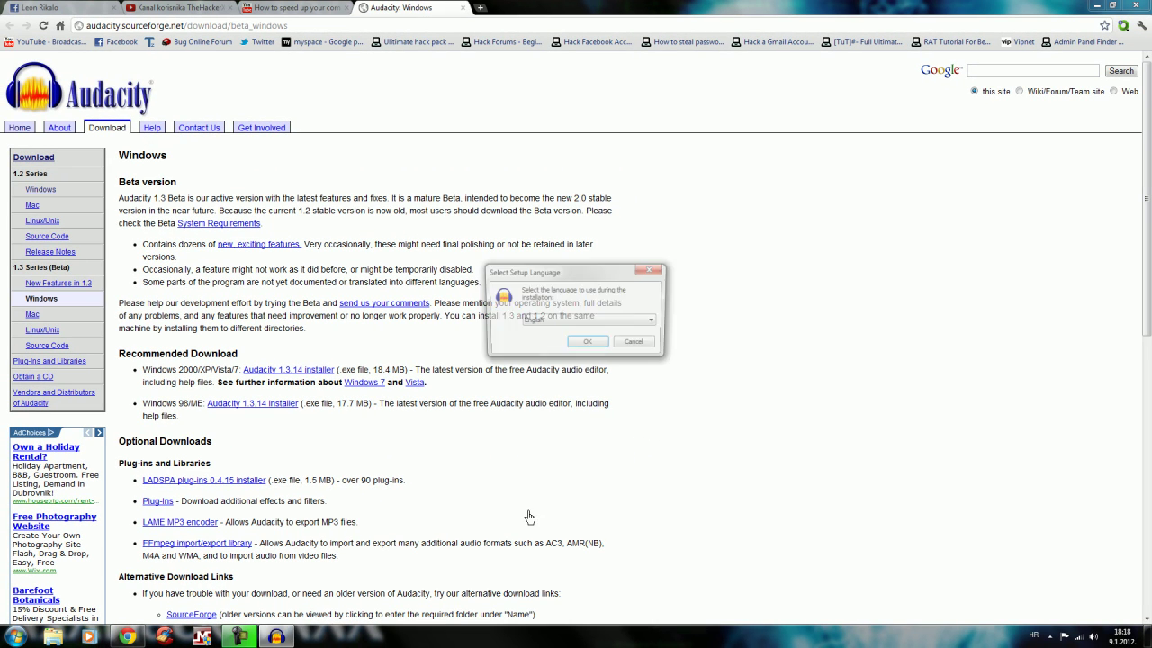
{"action": "left_click", "coordinate": [589, 346]}
{"action": "left_click", "coordinate": [644, 414]}
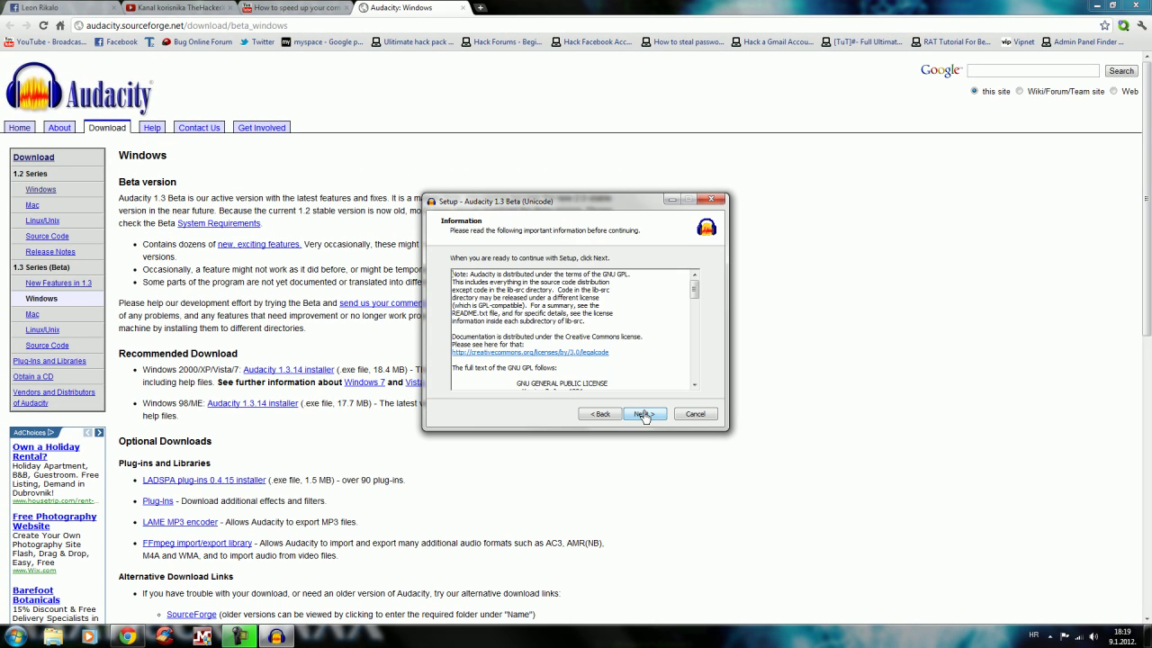
Step: Install Audacity 1.3 Beta (Unicode) into the existing C:\Program Files\Audacity 1.3 Beta (Unicode) folder, with a desktop icon
{"action": "left_click", "coordinate": [645, 414]}
{"action": "left_click", "coordinate": [644, 414]}
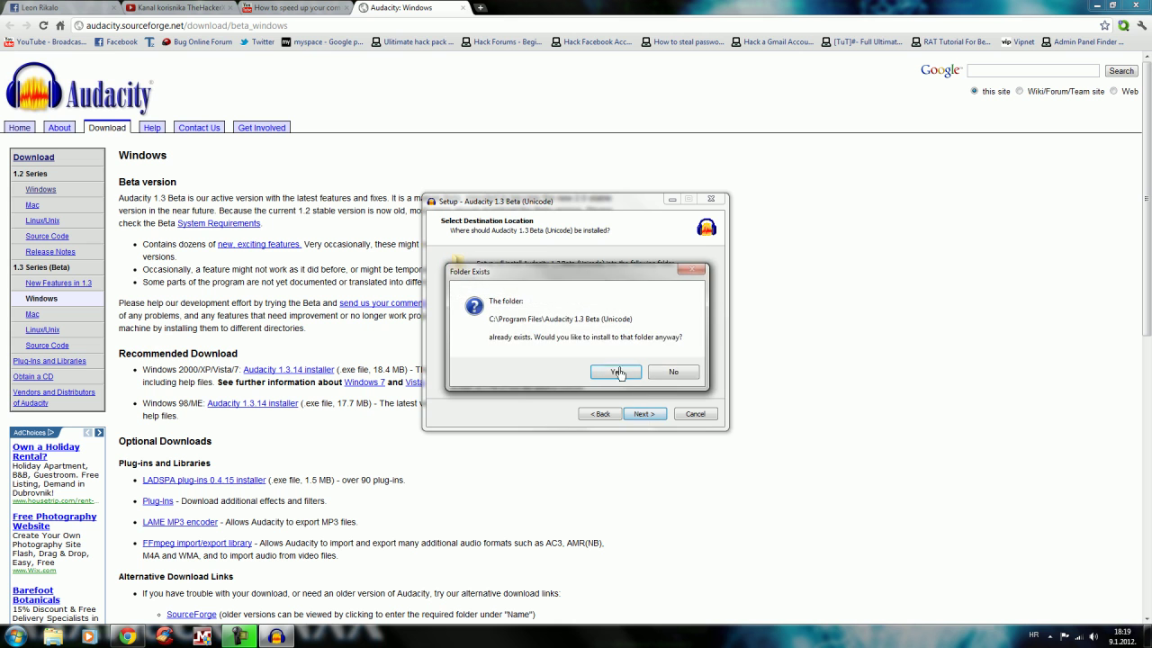
{"action": "left_click", "coordinate": [614, 372]}
{"action": "left_click", "coordinate": [644, 416]}
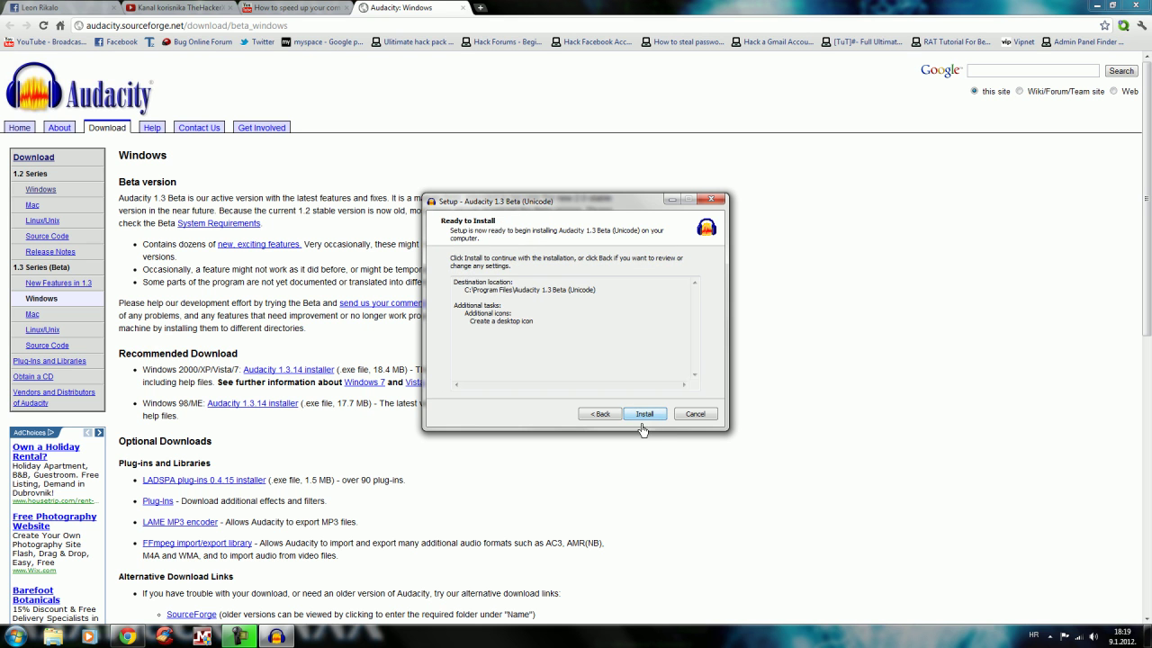
{"action": "left_click", "coordinate": [646, 416]}
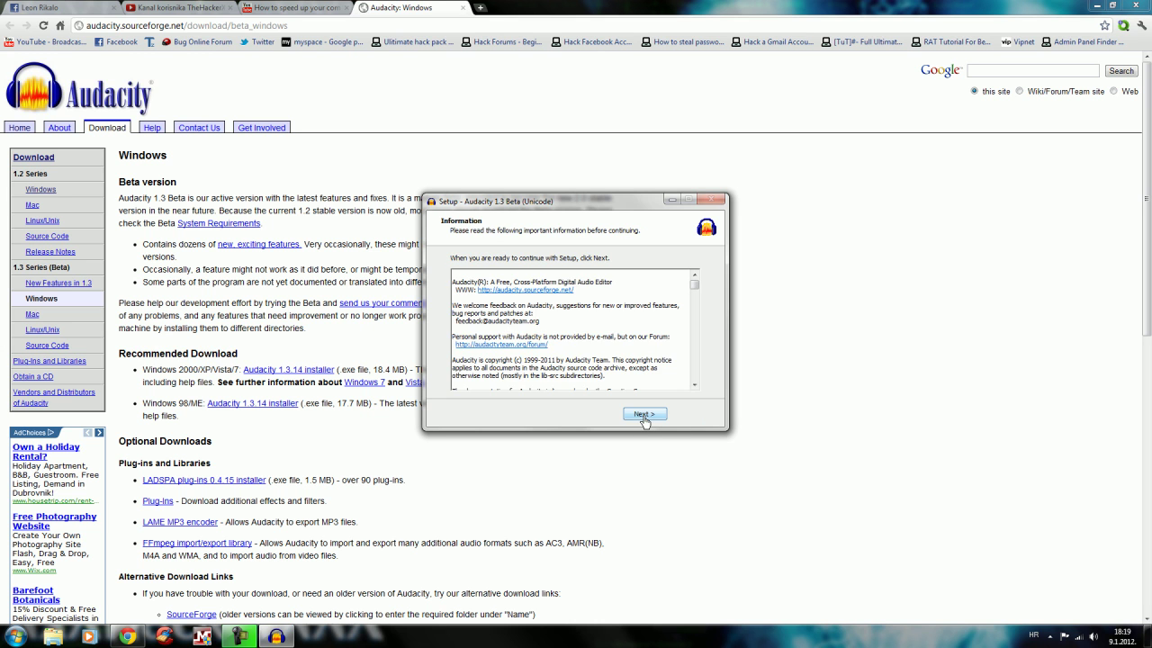
Step: Finish the Audacity setup wizard and minimize the browser to work in the Audacity window
{"action": "left_click", "coordinate": [644, 416]}
{"action": "left_click", "coordinate": [644, 415]}
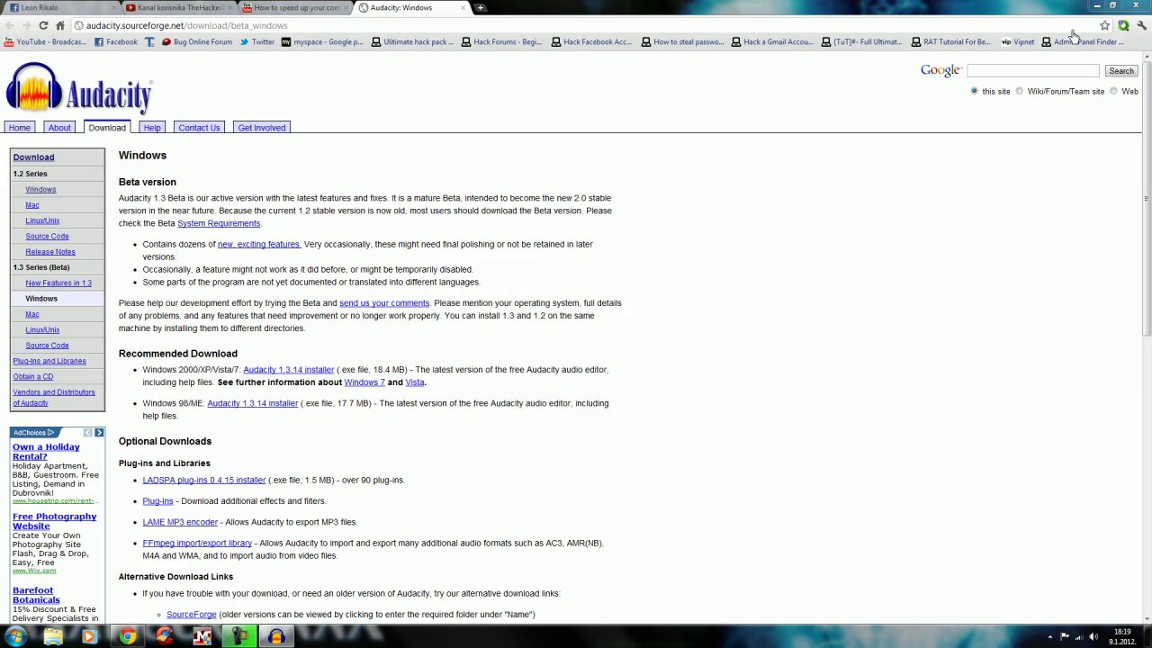
{"action": "left_click", "coordinate": [1096, 6]}
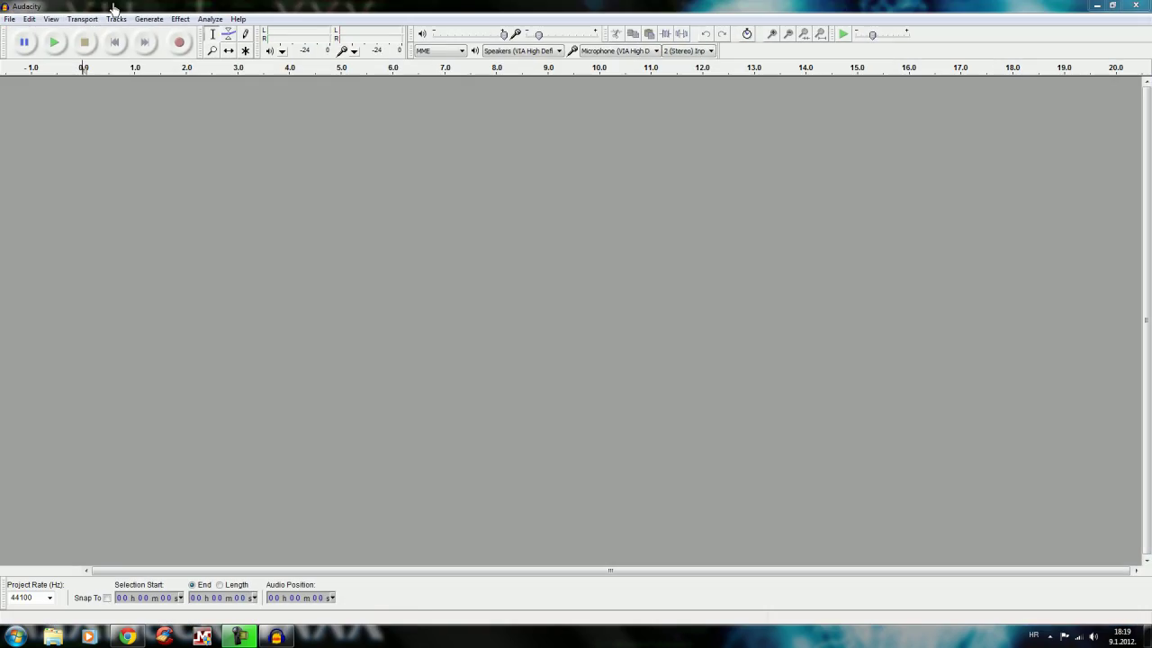
{"action": "double_click", "coordinate": [114, 9]}
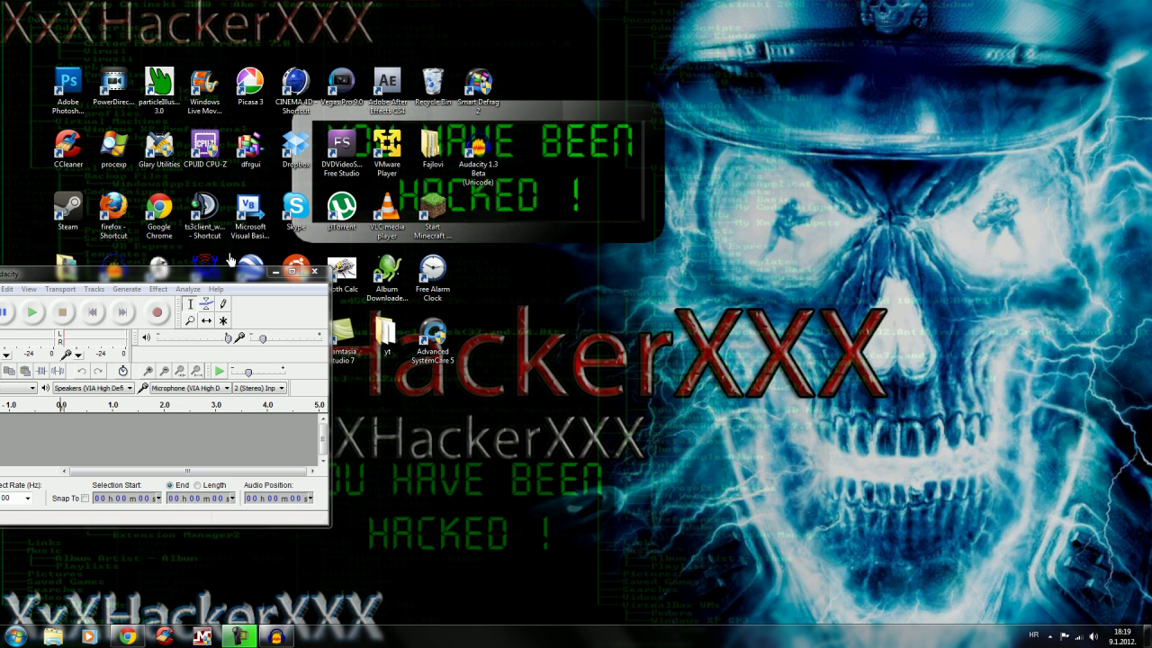
{"action": "double_click", "coordinate": [198, 274]}
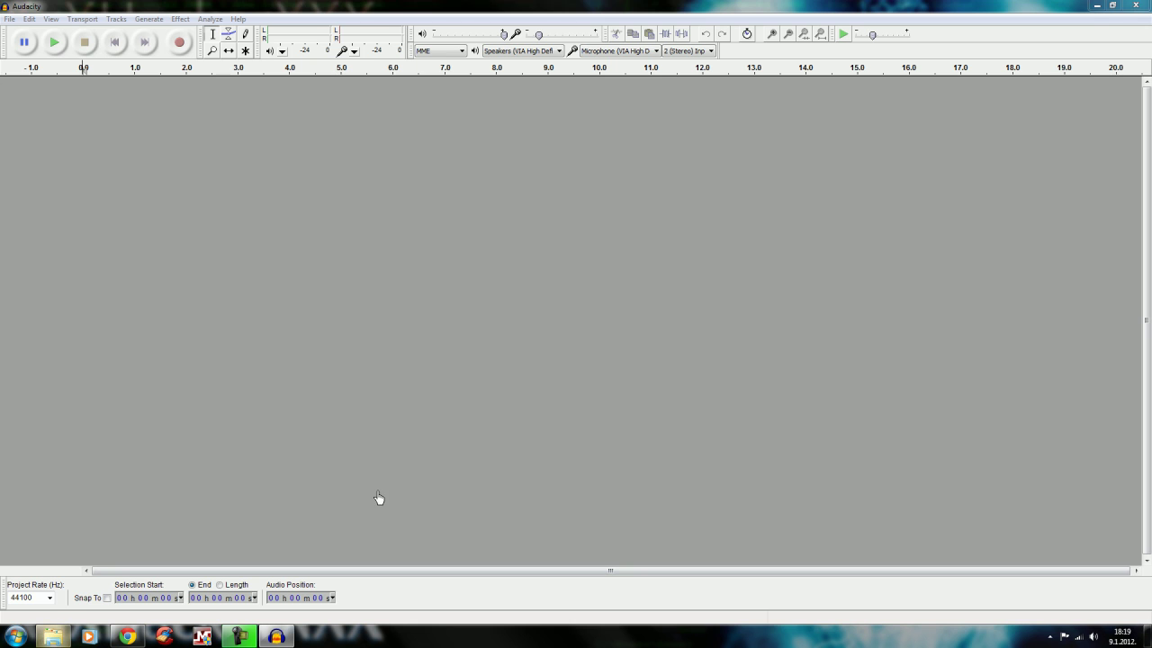
Step: Minimize Audacity, open the Music library in its own Windows Explorer window and close the extra Libraries window
{"action": "left_click", "coordinate": [1095, 5]}
{"action": "left_click", "coordinate": [53, 636]}
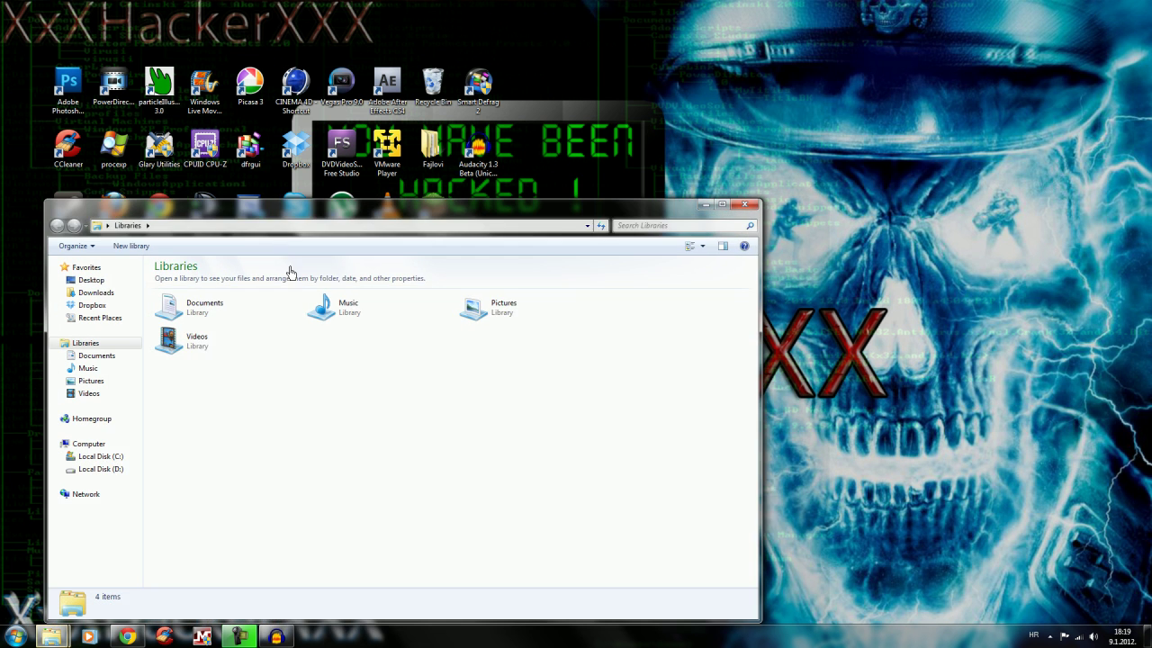
{"action": "key", "text": "ctrl+n"}
{"action": "double_click", "coordinate": [463, 265]}
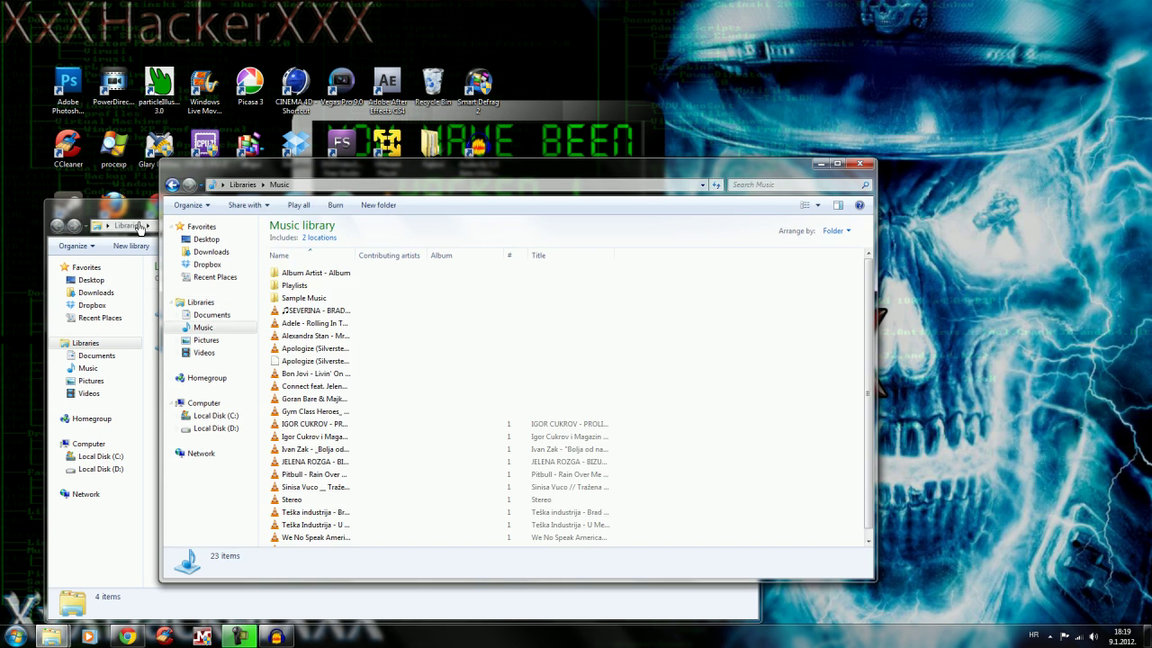
{"action": "key", "text": "alt+Tab"}
{"action": "left_click", "coordinate": [745, 206]}
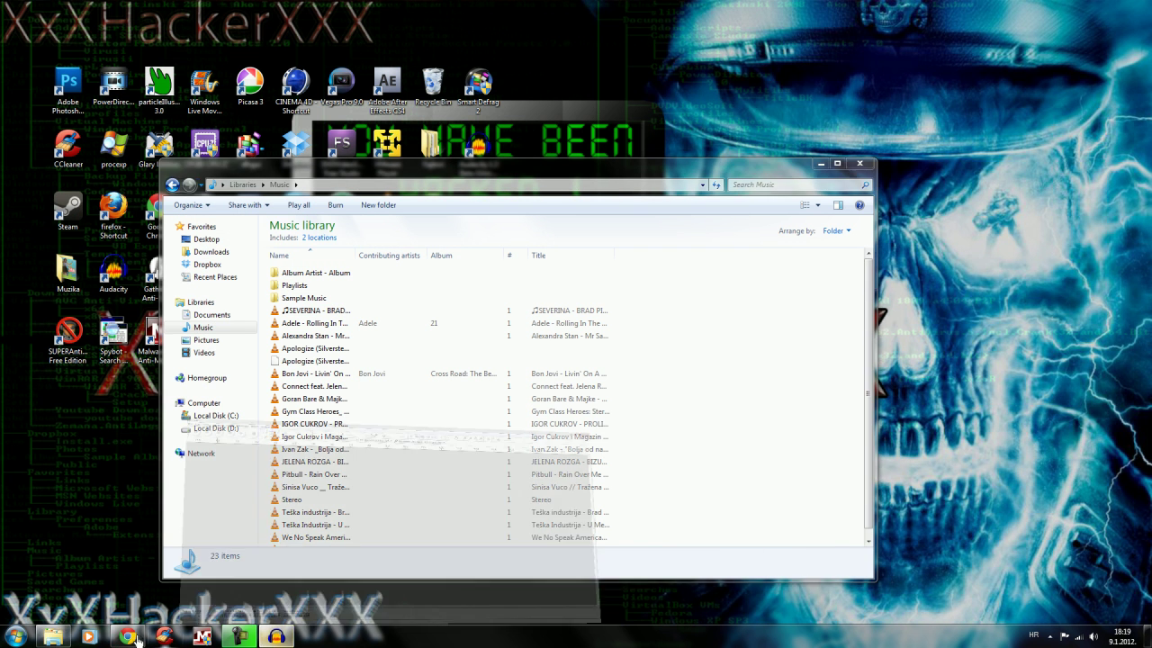
Step: Import the Gym Class Heroes Stereo Hearts MP3 from the Music library into Audacity and close the folder window
{"action": "left_click", "coordinate": [276, 636]}
{"action": "key", "text": "alt+Tab"}
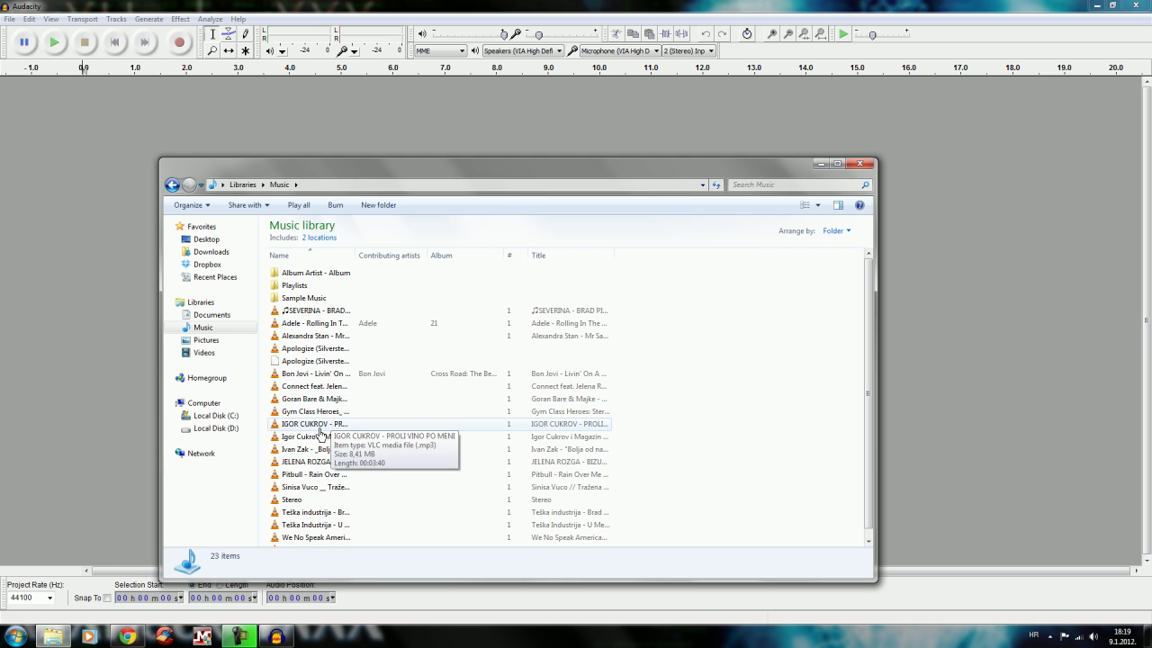
{"action": "left_click_drag", "start_coordinate": [317, 412], "coordinate": [1020, 360]}
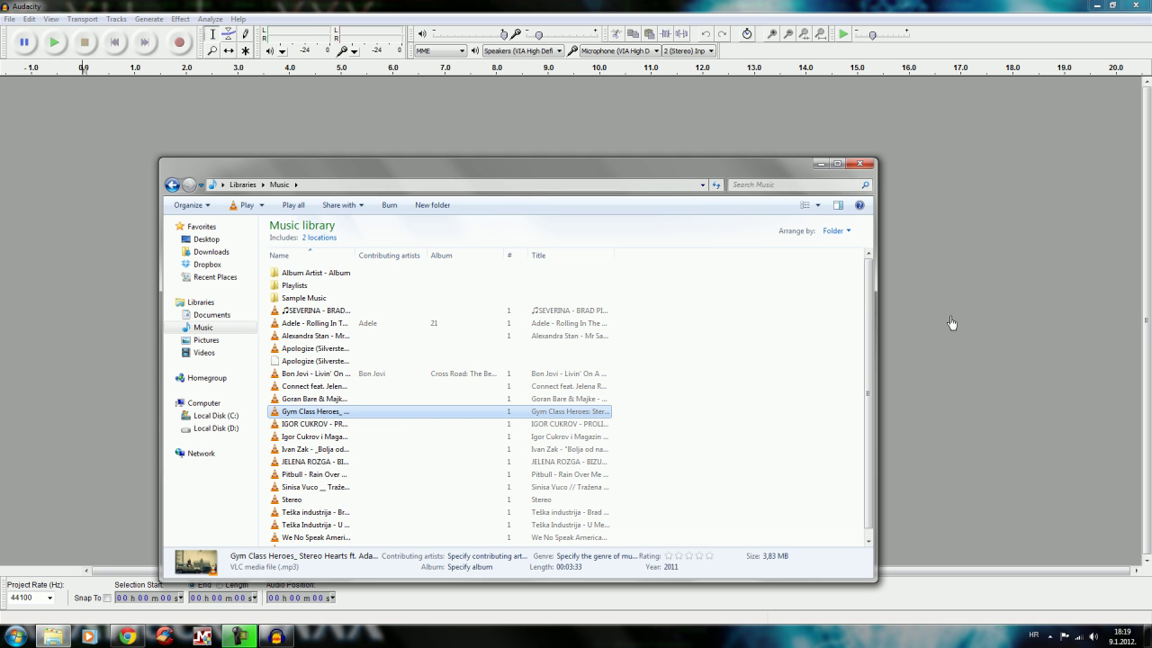
{"action": "left_click", "coordinate": [863, 169]}
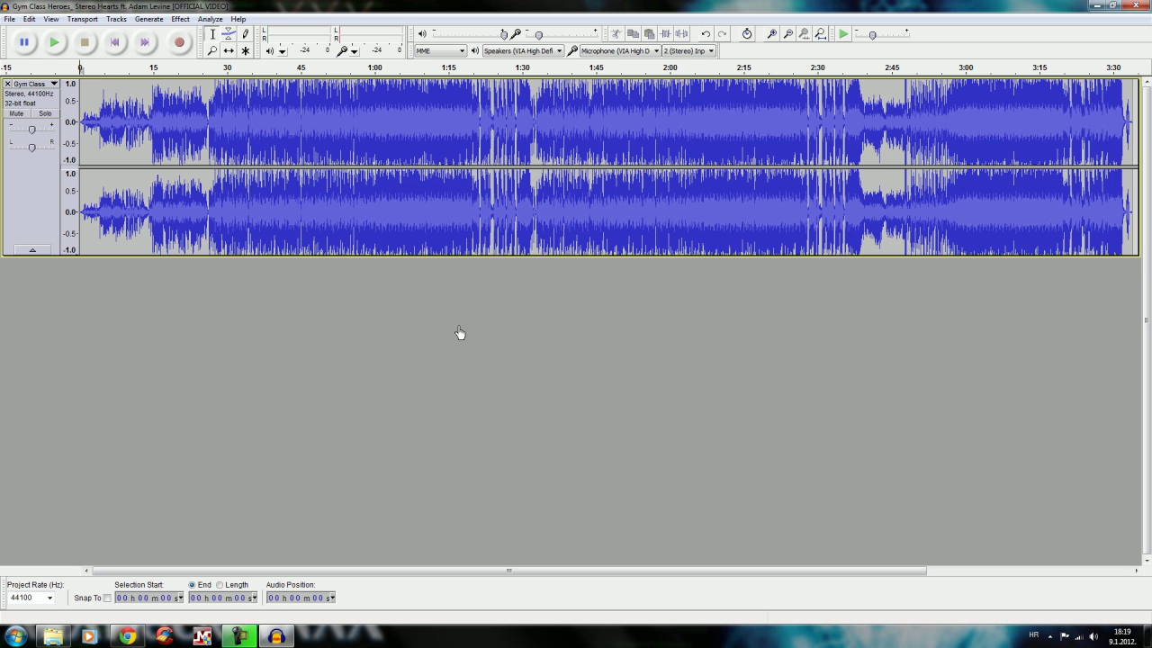
Step: Shift the song clip earlier on the timeline, past the zero mark, so that it ends at about 2:00
{"action": "left_click_drag", "start_coordinate": [275, 570], "coordinate": [216, 536]}
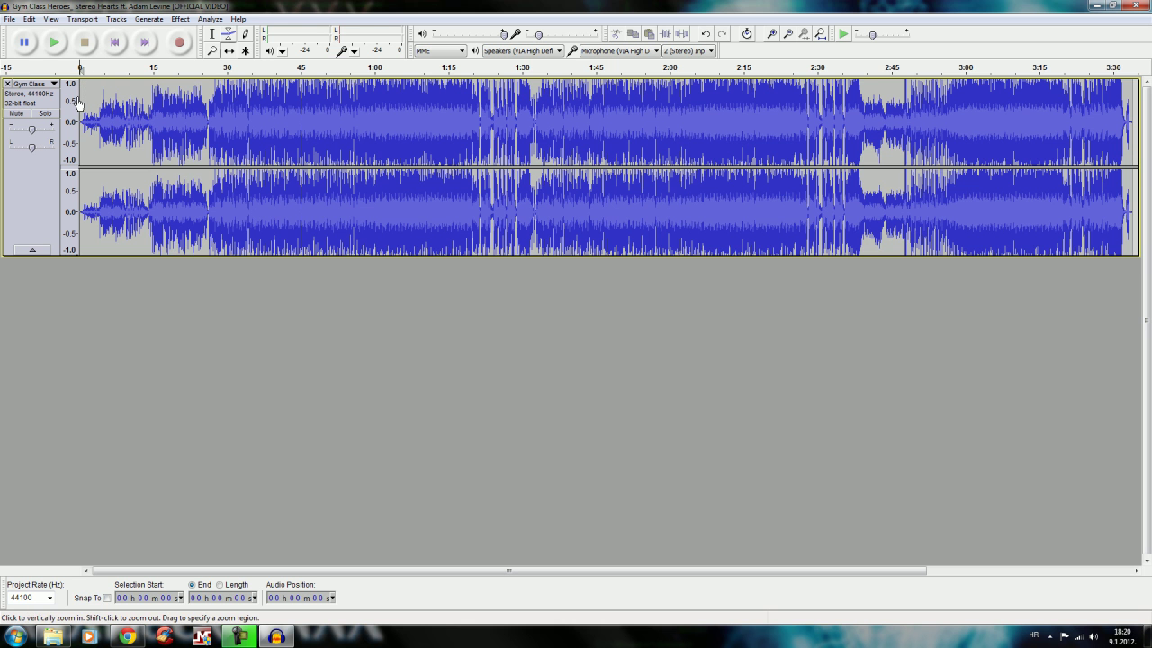
{"action": "mouse_move", "coordinate": [80, 105]}
{"action": "left_mouse_down"}
{"action": "mouse_move", "coordinate": [115, 104]}
{"action": "mouse_move", "coordinate": [85, 103]}
{"action": "left_mouse_up"}
{"action": "left_click_drag", "start_coordinate": [576, 570], "coordinate": [813, 570]}
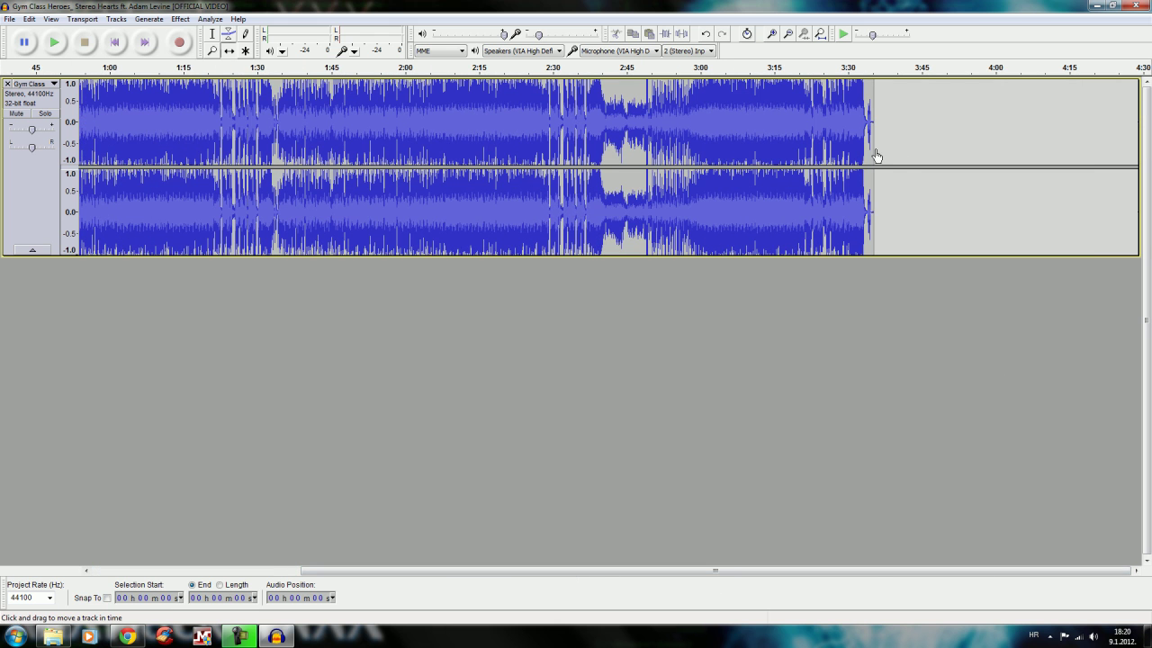
{"action": "left_click_drag", "start_coordinate": [873, 155], "coordinate": [404, 116]}
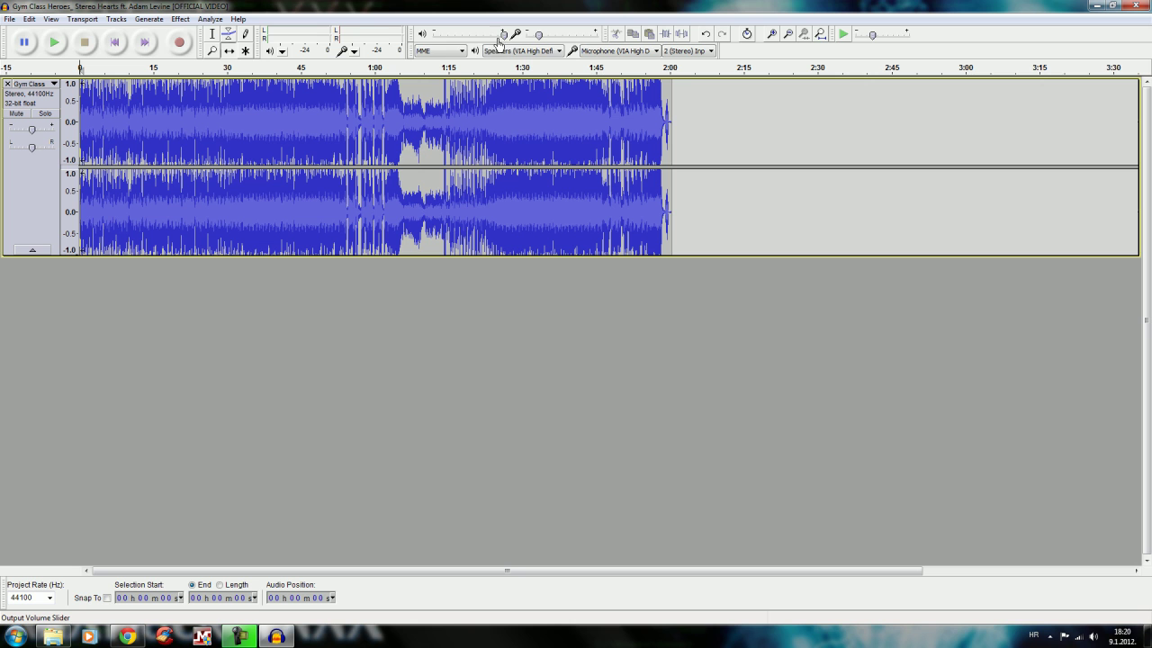
Step: Lower the output volume to about one third, then play the beginning of the shifted track and stop it
{"action": "left_click_drag", "start_coordinate": [458, 41], "coordinate": [456, 41]}
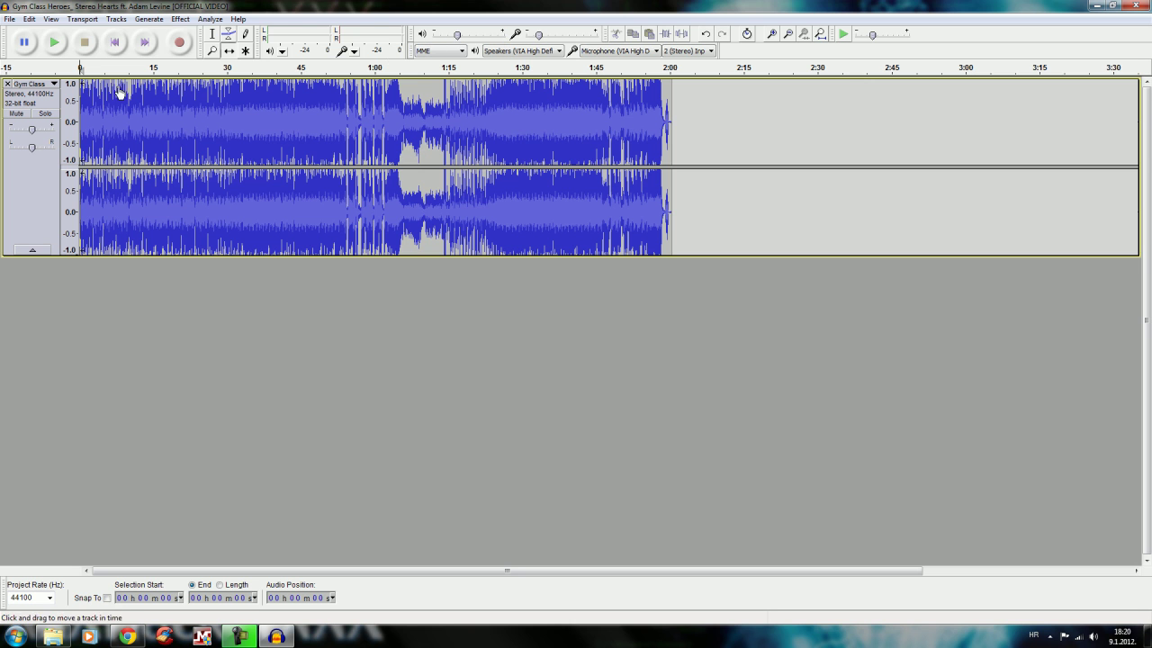
{"action": "left_click", "coordinate": [53, 42]}
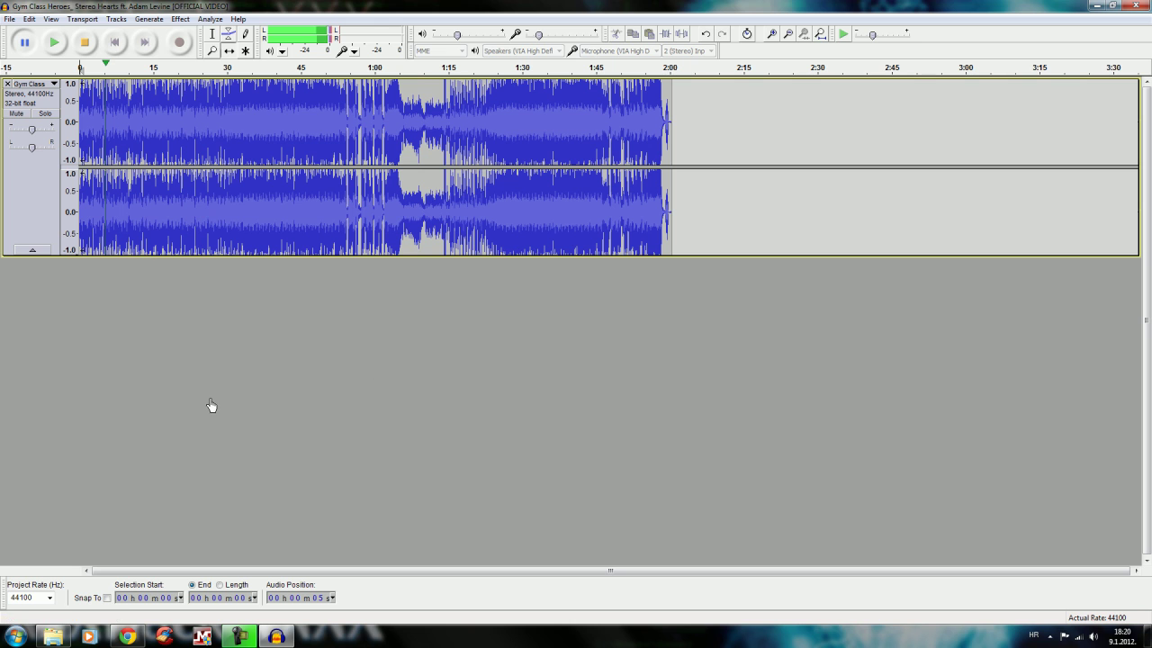
{"action": "left_click", "coordinate": [9, 20]}
{"action": "mouse_move", "coordinate": [68, 170]}
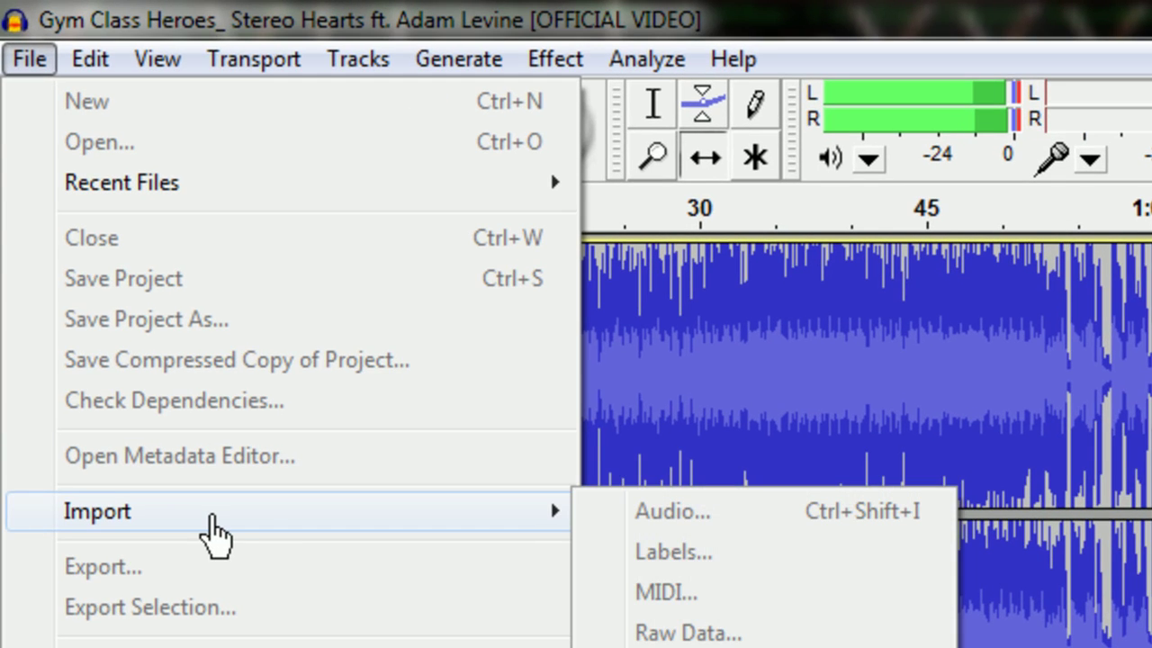
{"action": "left_click", "coordinate": [820, 204]}
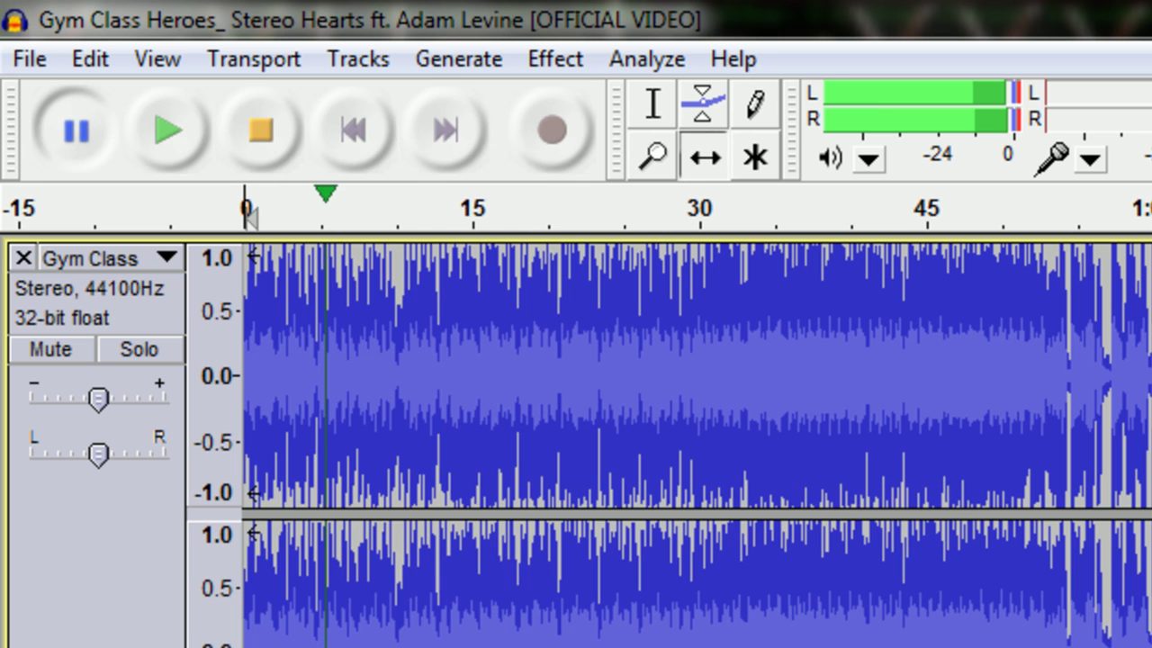
{"action": "left_click", "coordinate": [261, 165]}
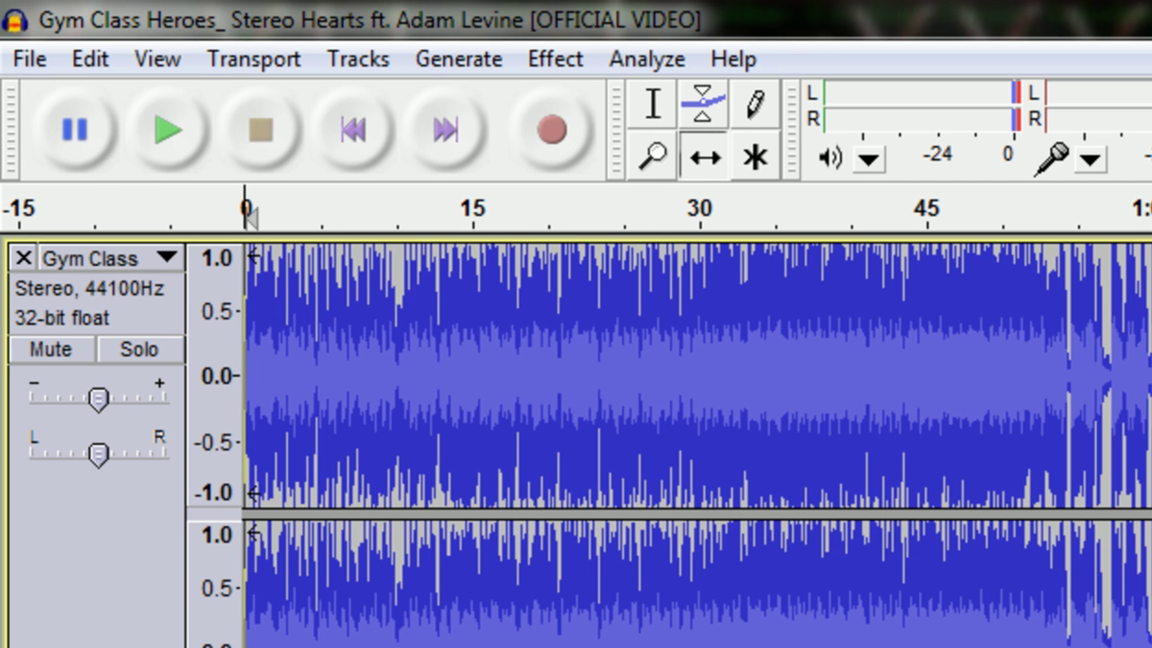
Step: Save the work as an Audacity project (.aup) under the suggested song title
{"action": "left_click", "coordinate": [29, 59]}
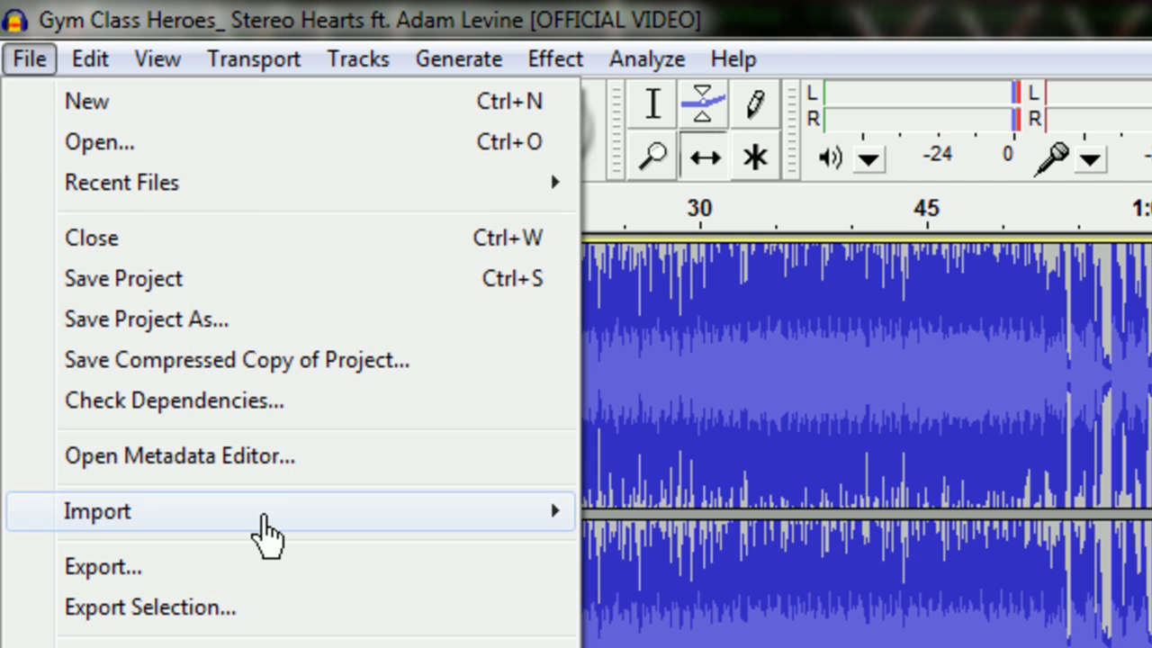
{"action": "mouse_move", "coordinate": [260, 520]}
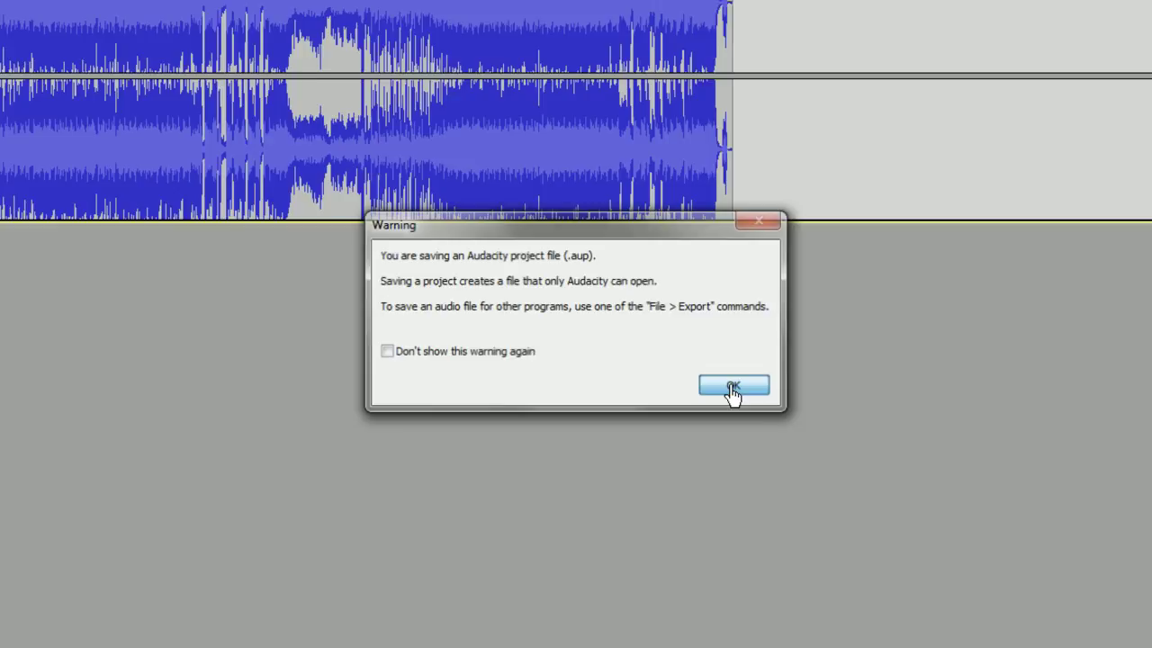
{"action": "left_click", "coordinate": [997, 505]}
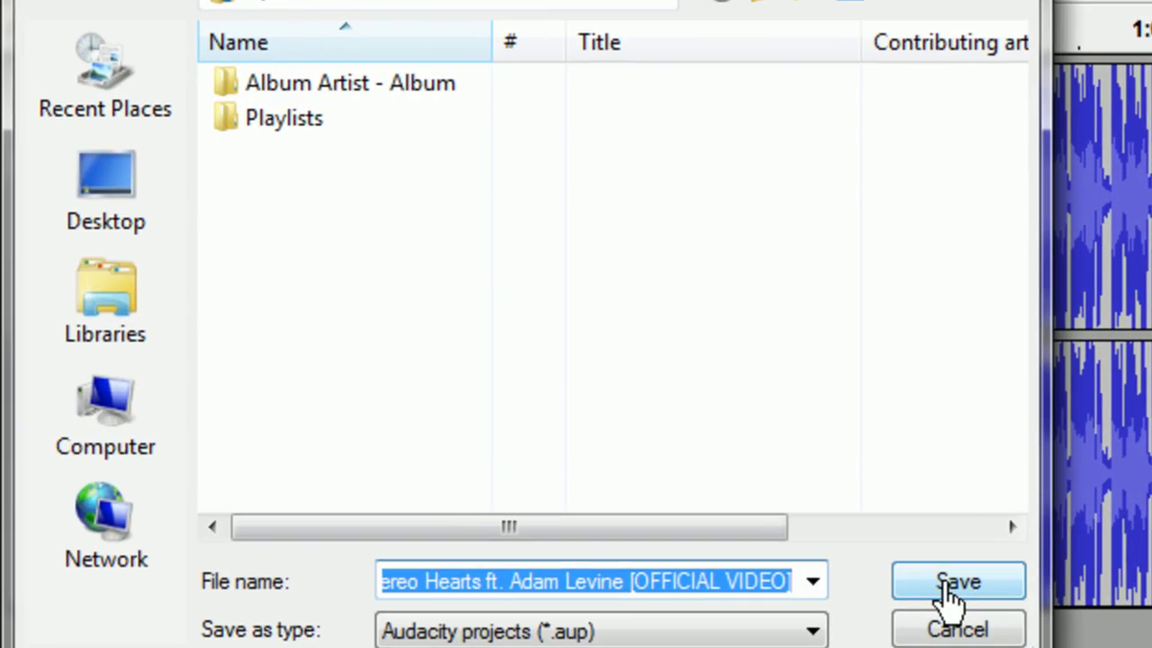
{"action": "left_click", "coordinate": [633, 420]}
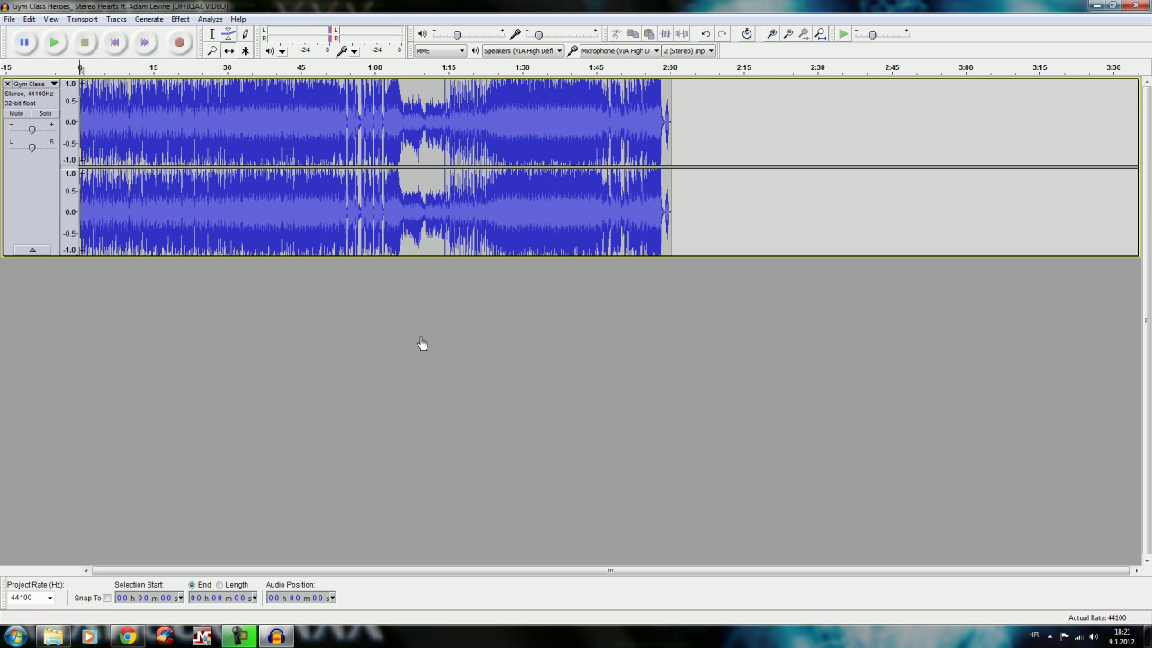
Step: Export the shortened song to the desktop as an MP3 file named "stereo", keeping the existing metadata
{"action": "left_click", "coordinate": [9, 19]}
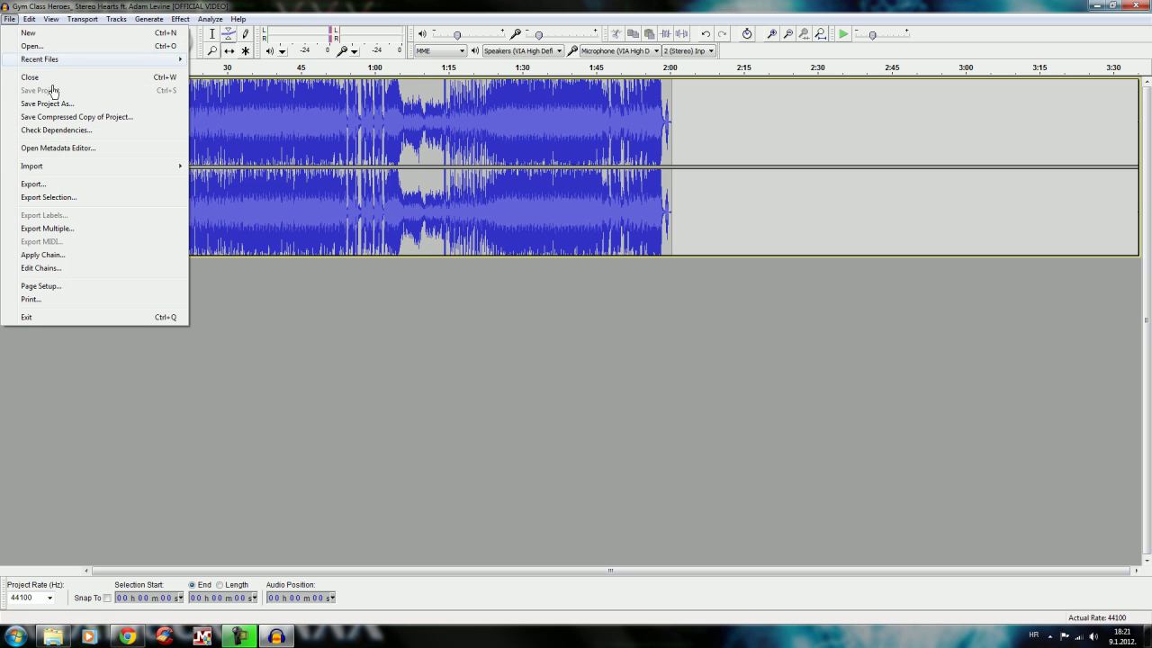
{"action": "left_click", "coordinate": [87, 199]}
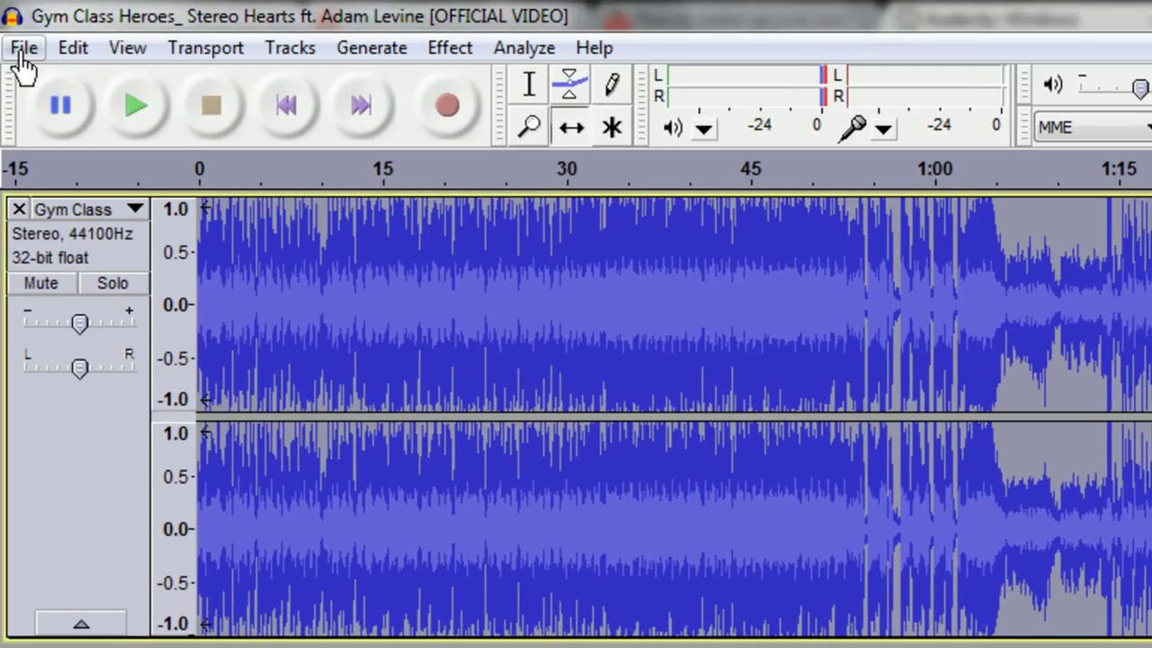
{"action": "left_click", "coordinate": [10, 19]}
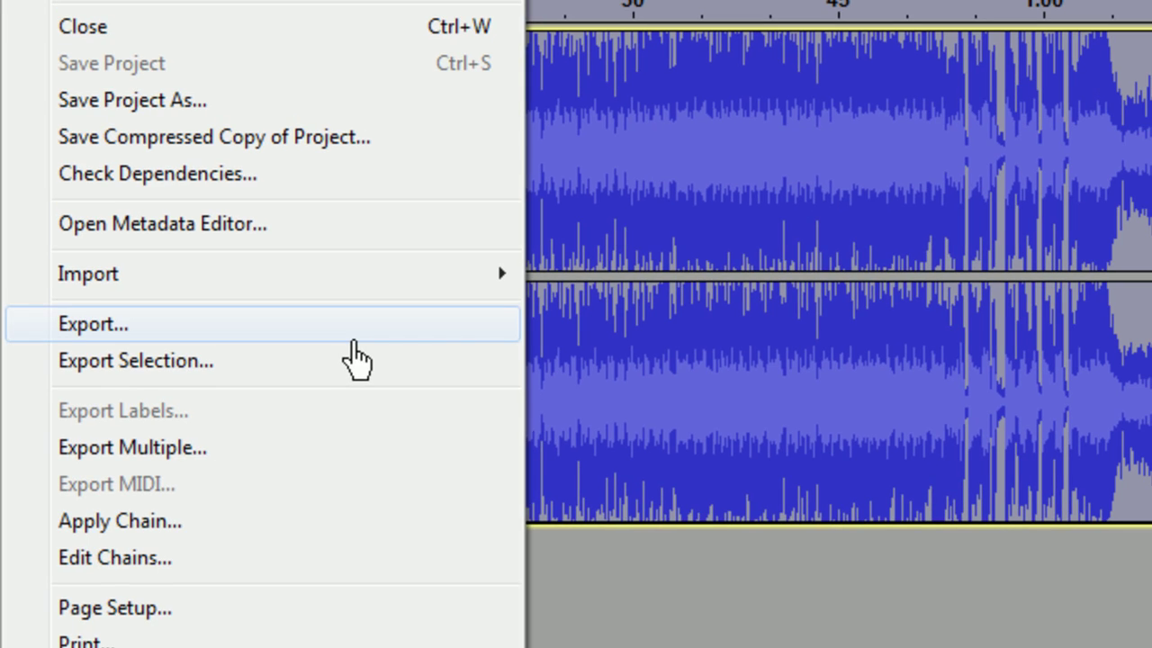
{"action": "left_click", "coordinate": [354, 342]}
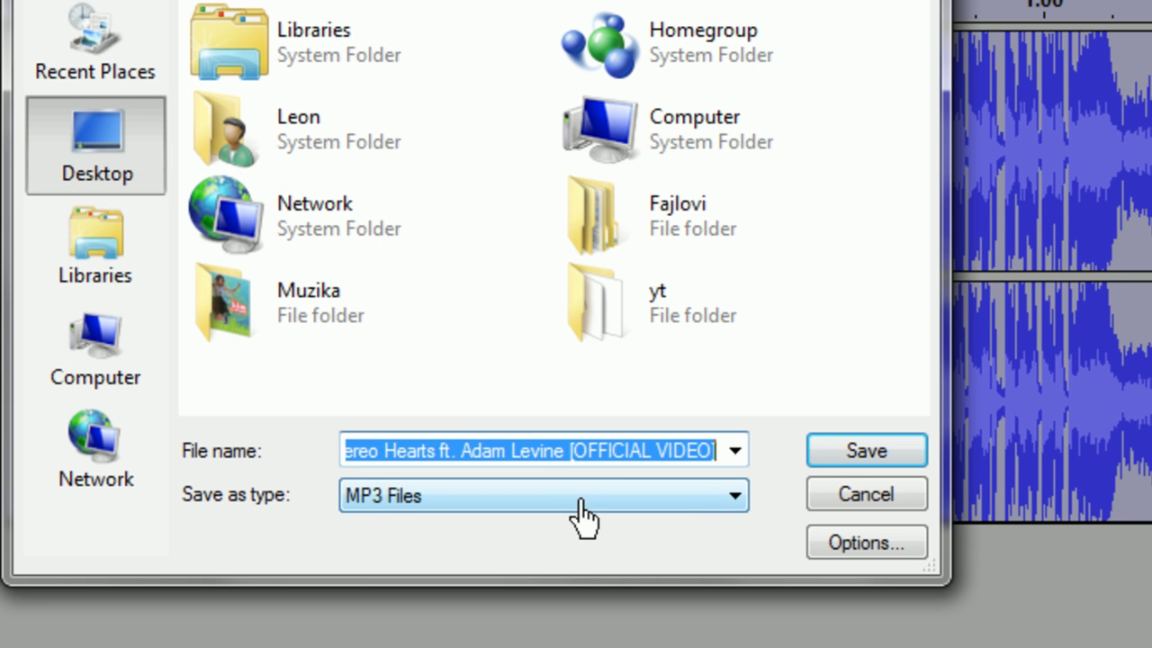
{"action": "type", "text": "s: Stere"}
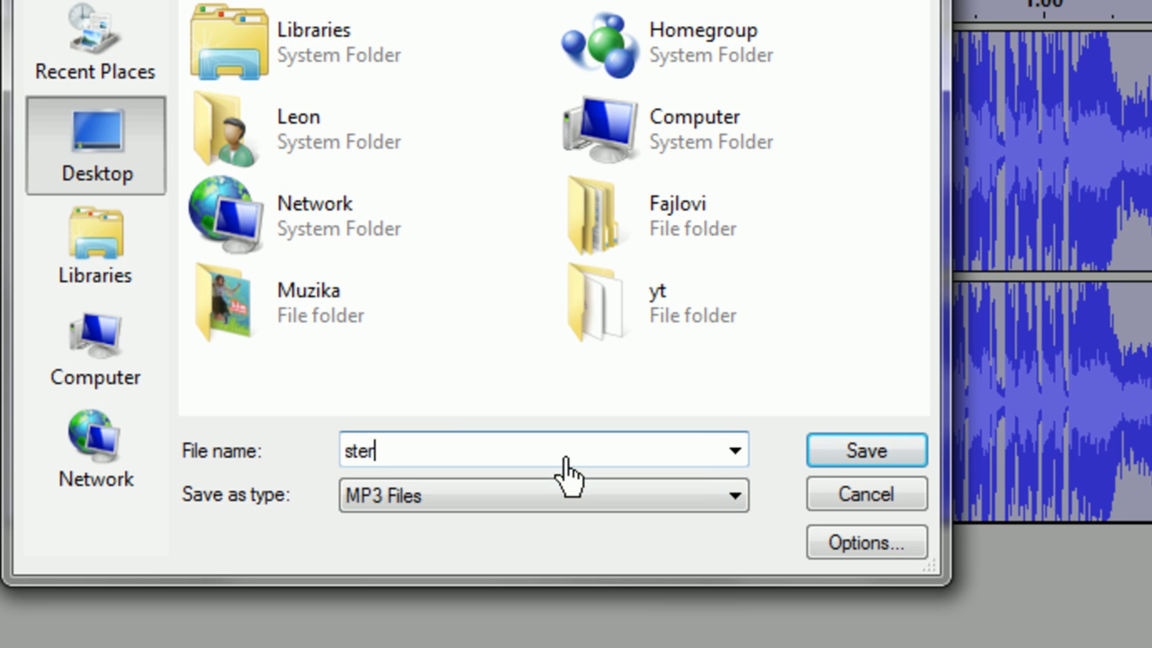
{"action": "type", "text": "o"}
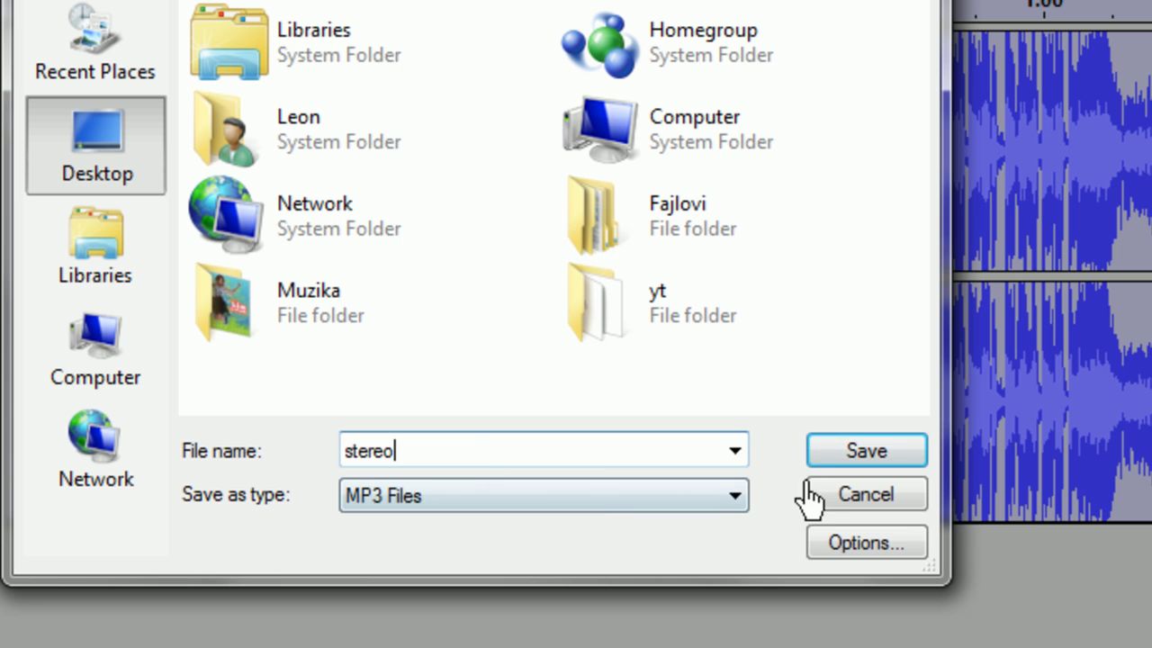
{"action": "left_click", "coordinate": [864, 452]}
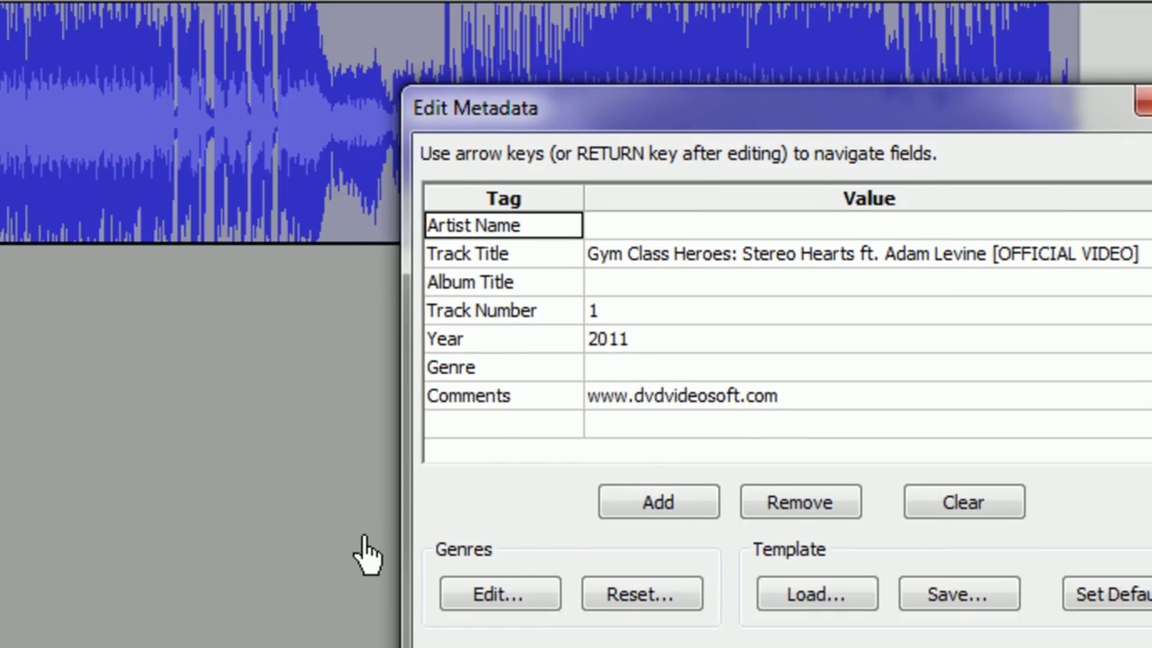
{"action": "left_click", "coordinate": [800, 625]}
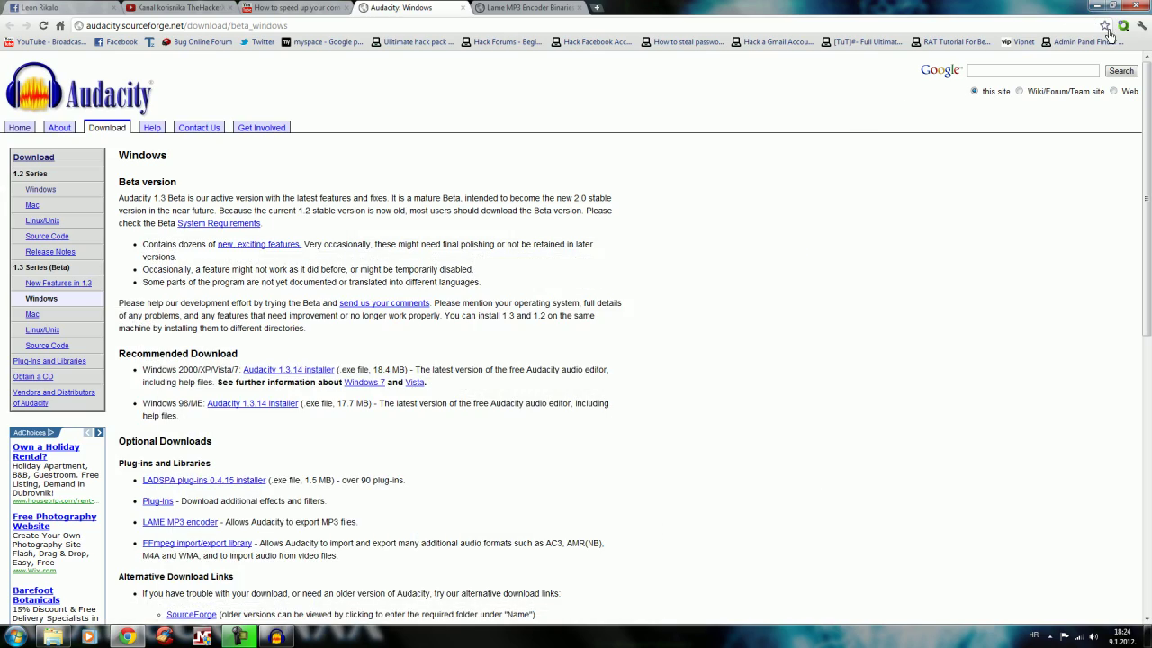
Step: Clear the browser and Music library windows off the desktop and place the exported stereo file among the other icons
{"action": "left_click", "coordinate": [1096, 6]}
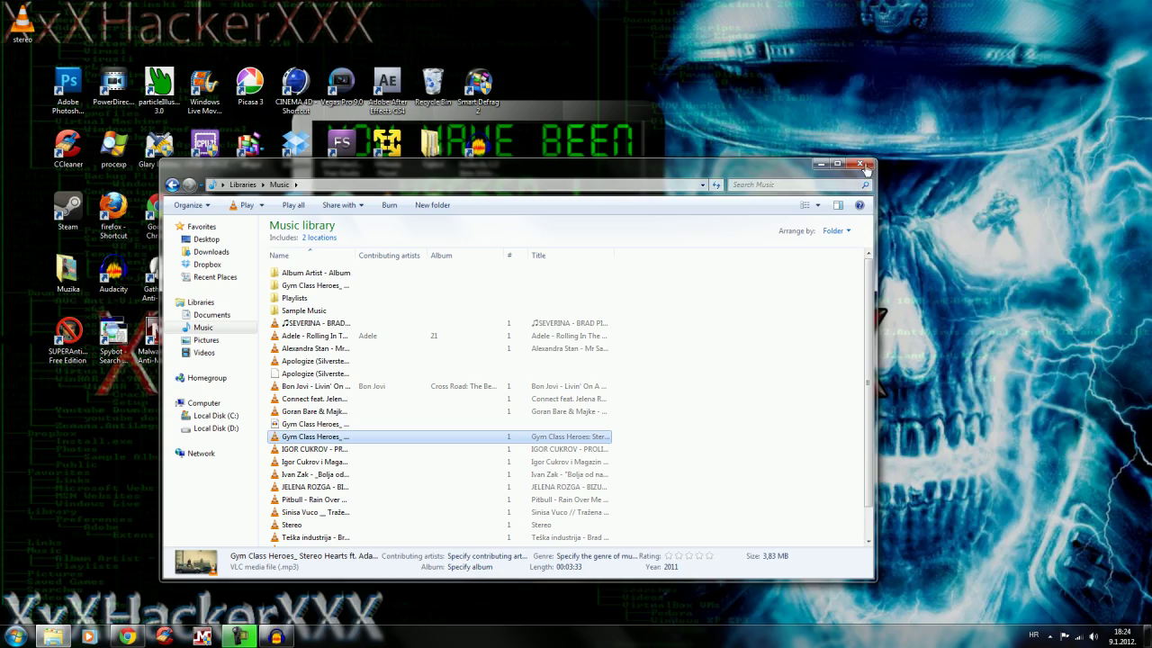
{"action": "left_click", "coordinate": [862, 162]}
{"action": "left_click_drag", "start_coordinate": [22, 29], "coordinate": [493, 221]}
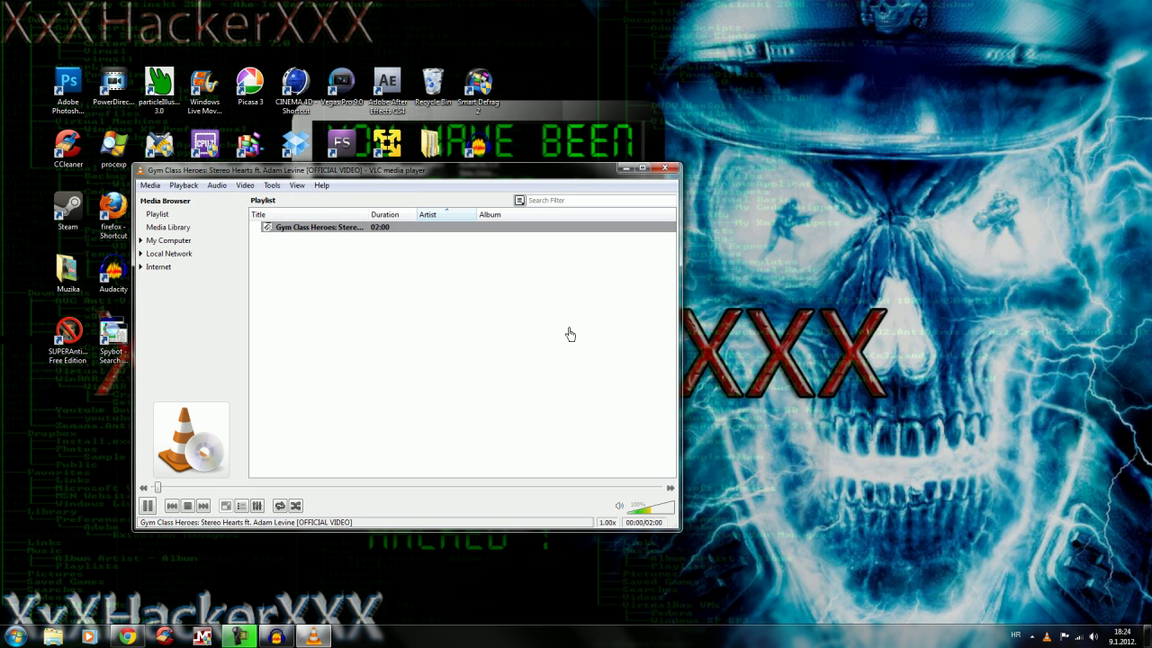
Step: Close the VLC media player window that is playing the exported song
{"action": "left_click", "coordinate": [664, 168]}
{"action": "left_click", "coordinate": [745, 279]}
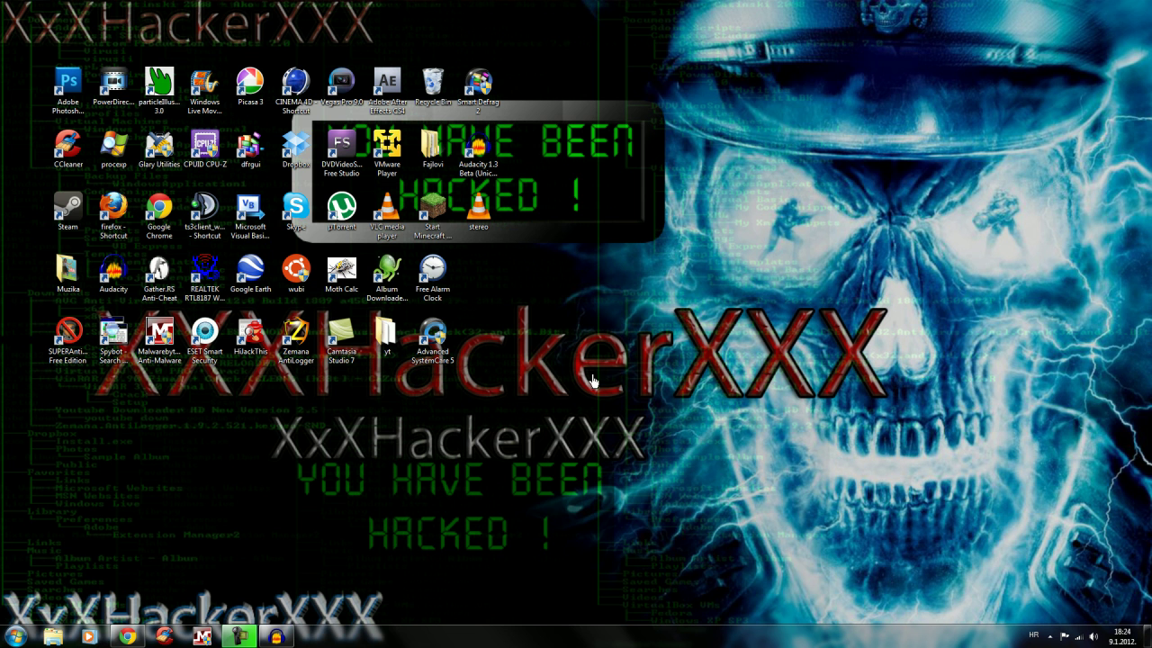
Step: Switch to Chrome and show the Facebook profile page
{"action": "left_click", "coordinate": [128, 637]}
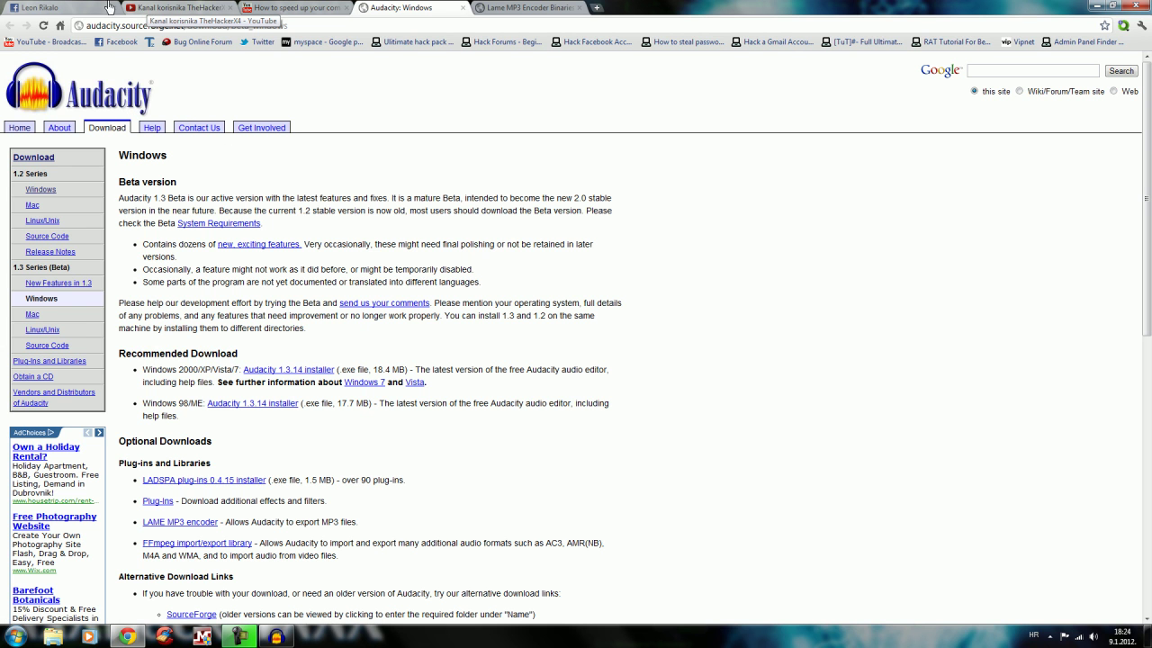
{"action": "left_click", "coordinate": [65, 7]}
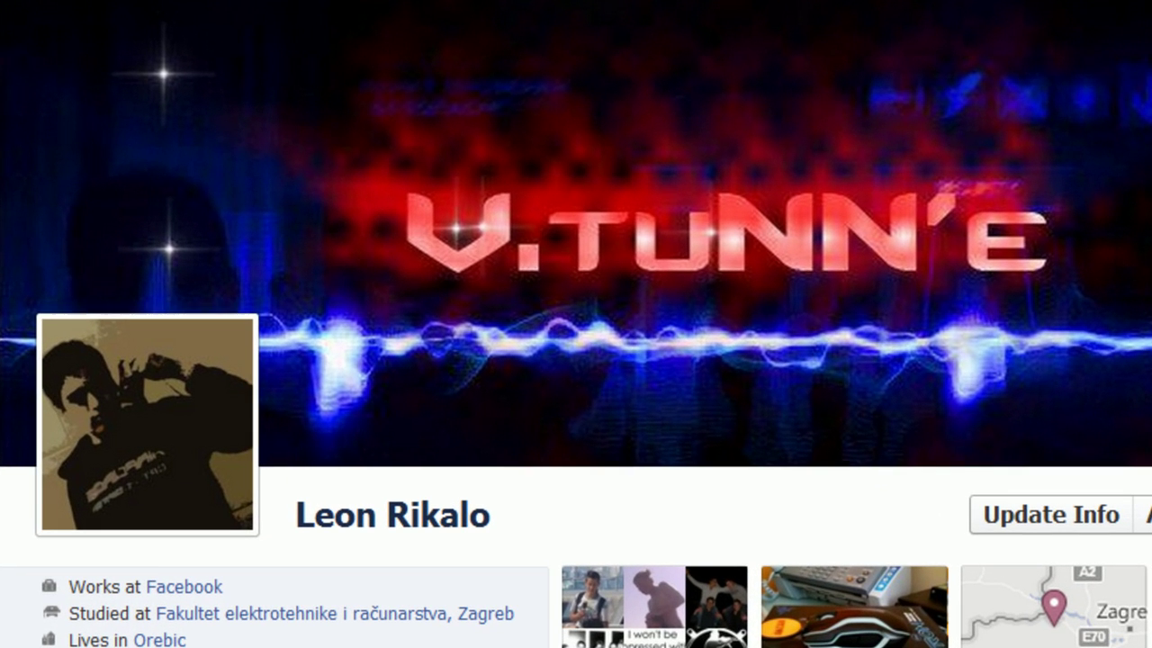